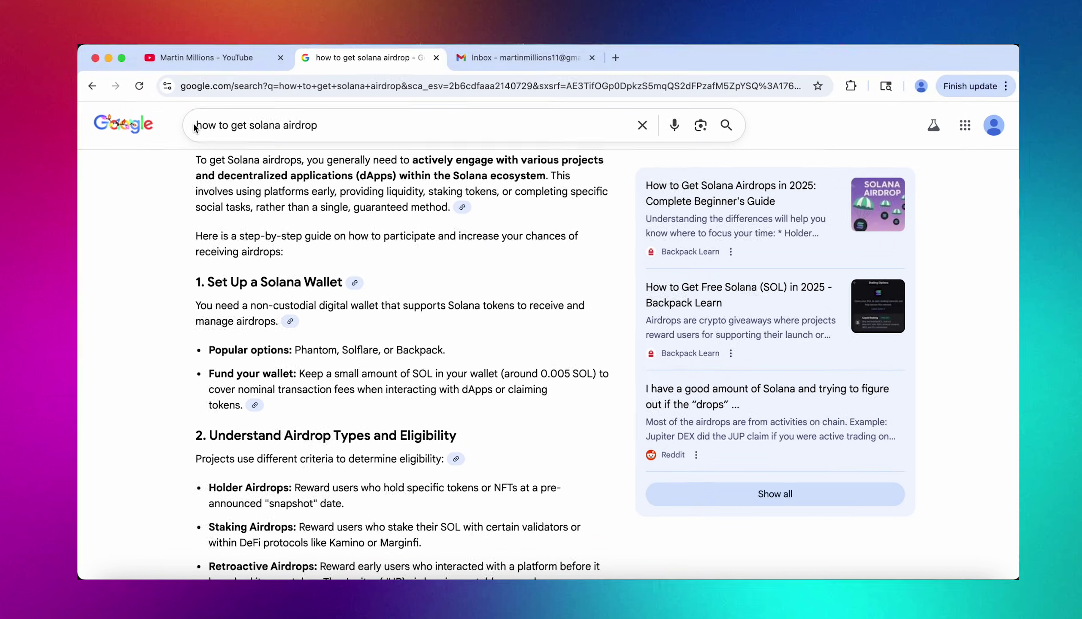
Dismiss the search suggestions and scroll down through the TokenFlux Official channel posts.
{"action": "left_click_drag", "start_coordinate": [195, 127], "coordinate": [337, 122]}
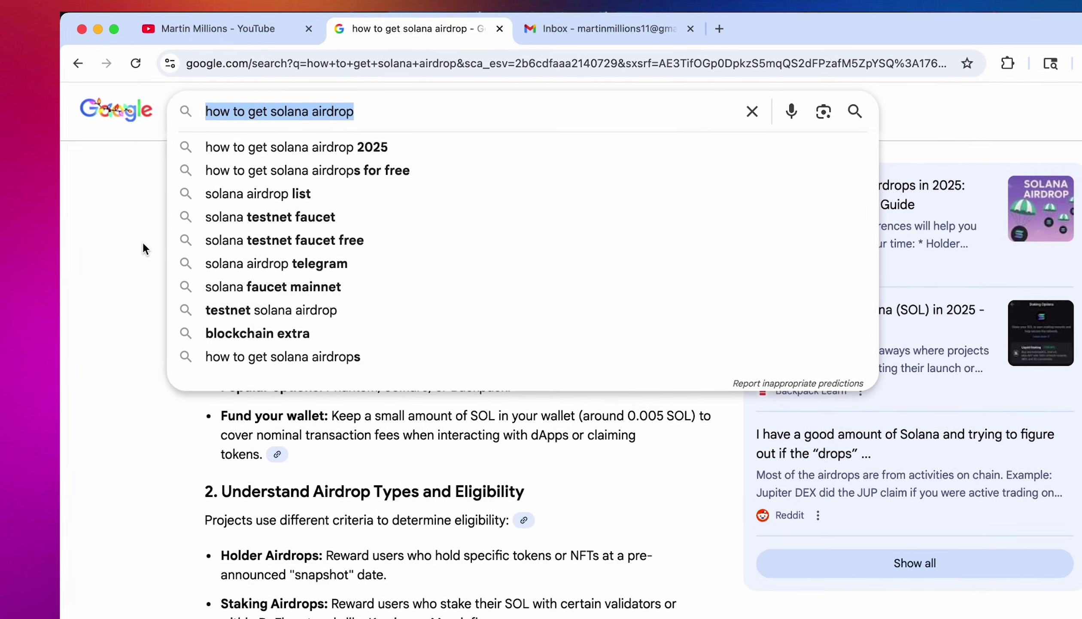
{"action": "left_click", "coordinate": [142, 242]}
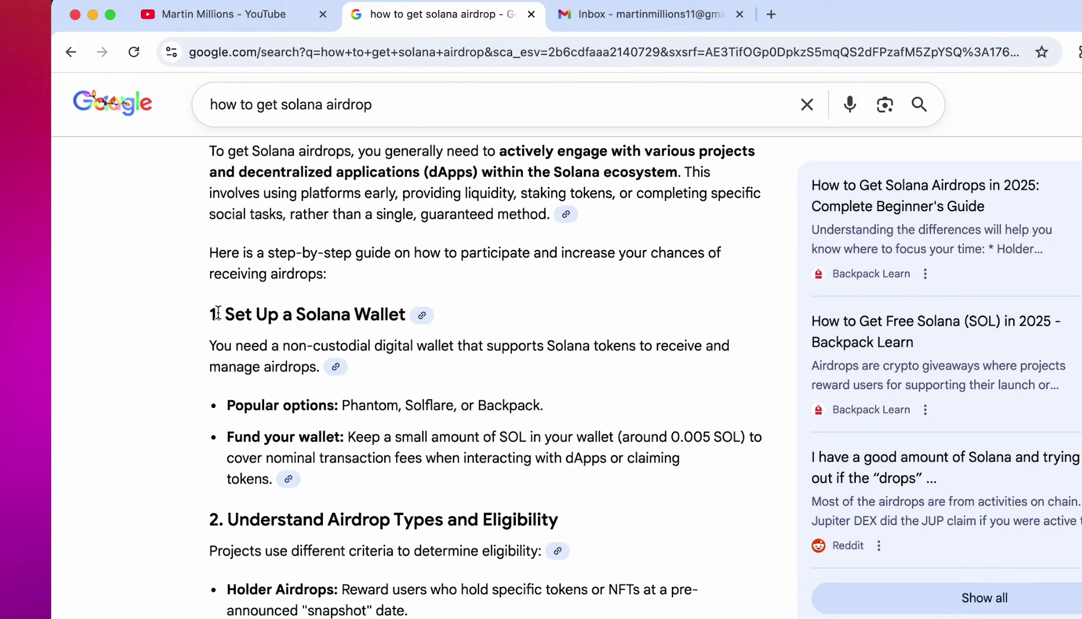
{"action": "scroll", "coordinate": [551, 610], "scroll_direction": "down", "scroll_amount": 5}
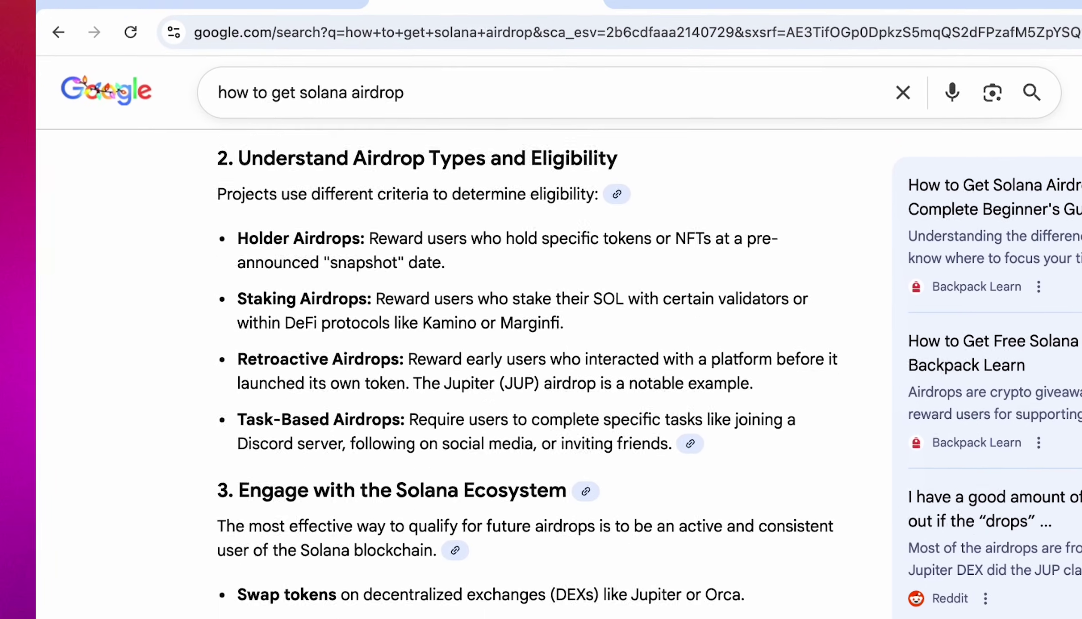
{"action": "scroll", "coordinate": [541, 370], "scroll_direction": "down", "scroll_amount": 8}
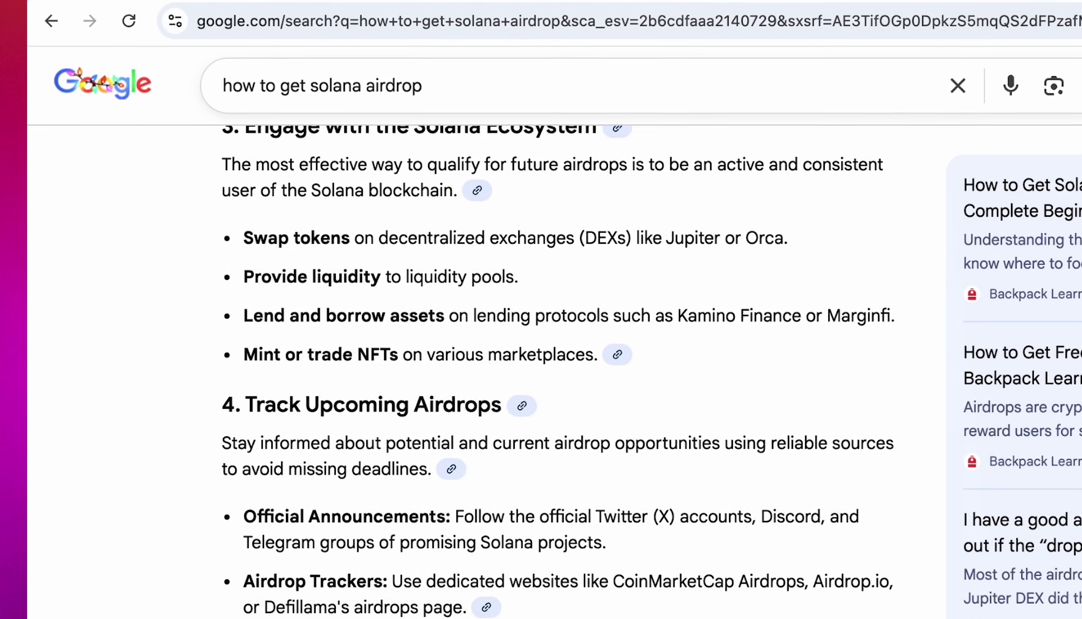
{"action": "scroll", "coordinate": [542, 369], "scroll_direction": "down", "scroll_amount": 8}
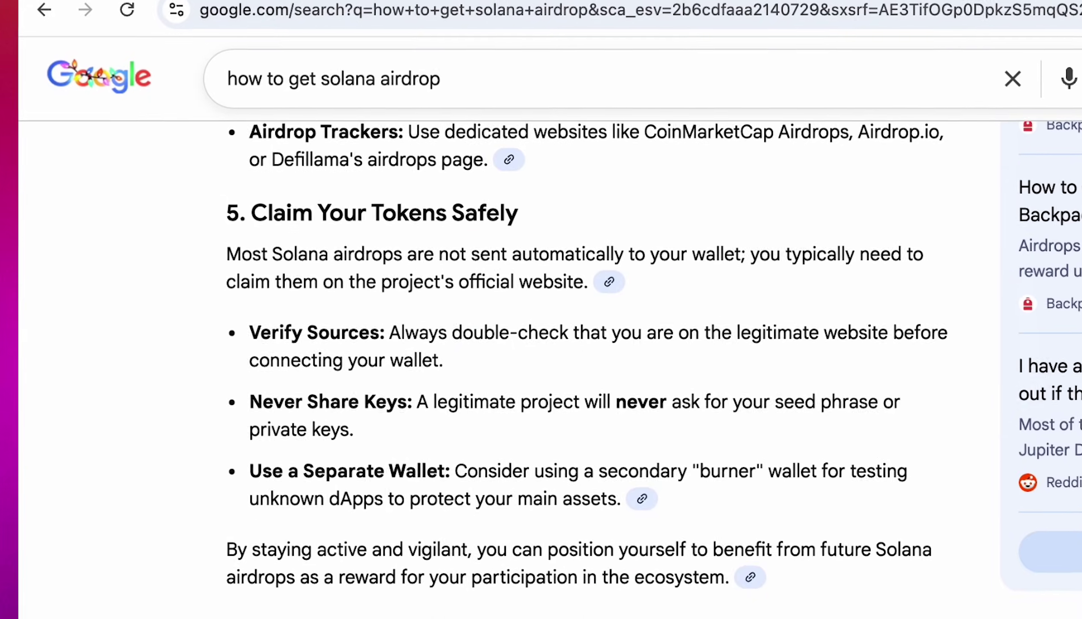
{"action": "scroll", "coordinate": [313, 475], "scroll_direction": "down", "scroll_amount": 10}
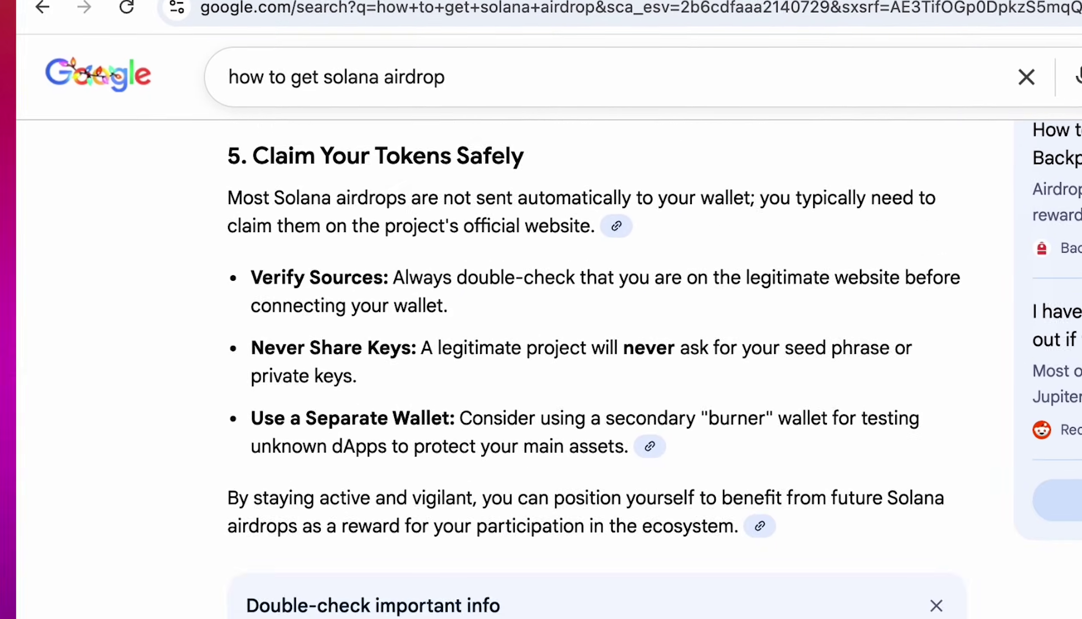
{"action": "scroll", "coordinate": [541, 370], "scroll_direction": "down", "scroll_amount": 10}
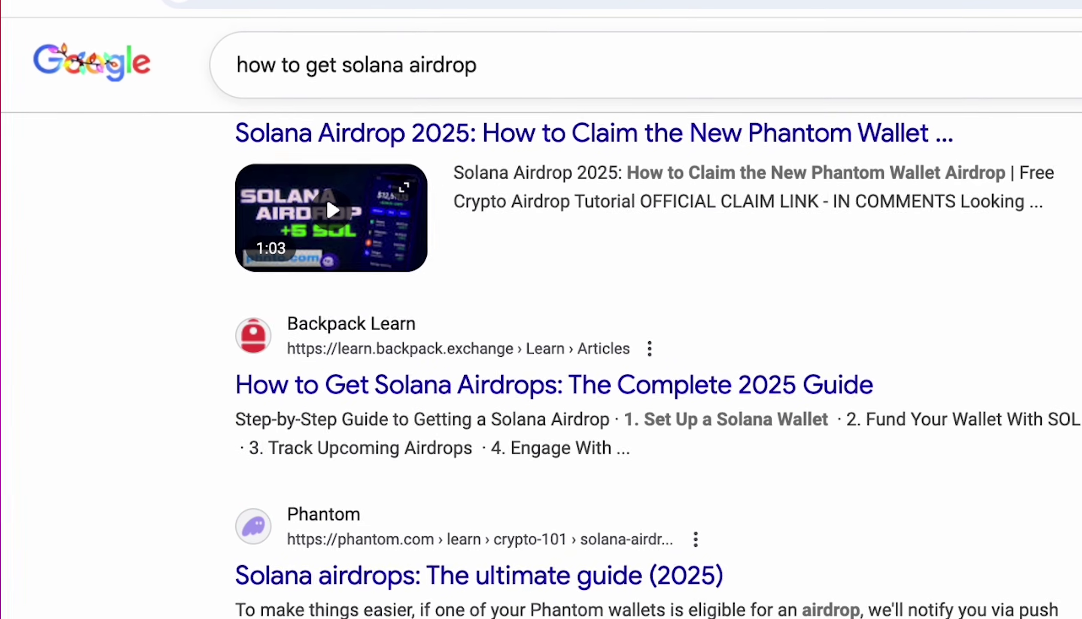
{"action": "scroll", "coordinate": [541, 361], "scroll_direction": "down", "scroll_amount": 10}
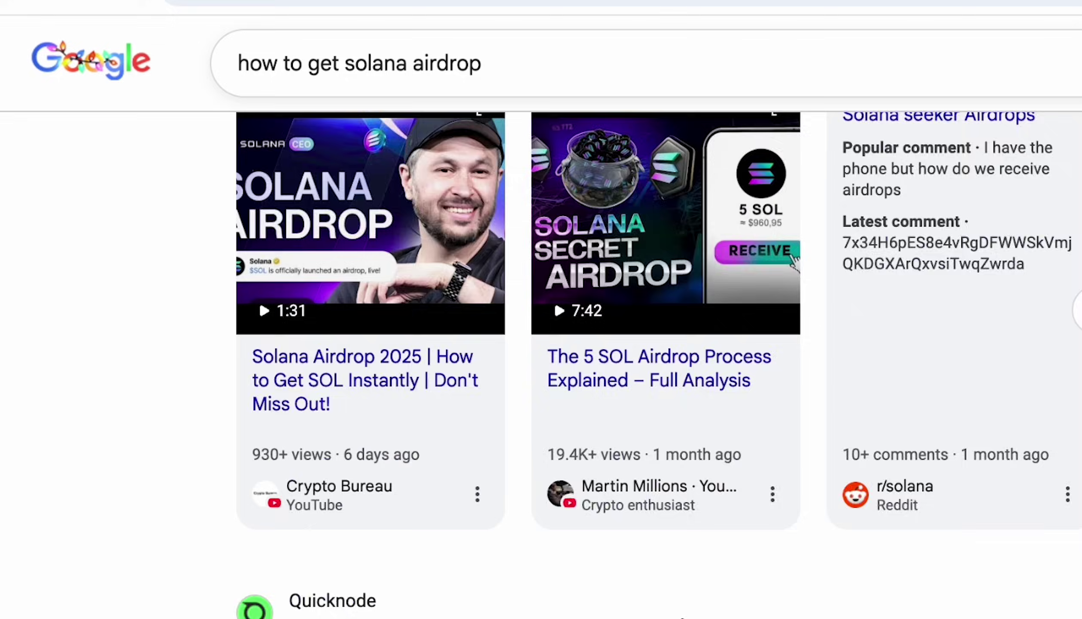
{"action": "scroll", "coordinate": [541, 361], "scroll_direction": "down", "scroll_amount": 10}
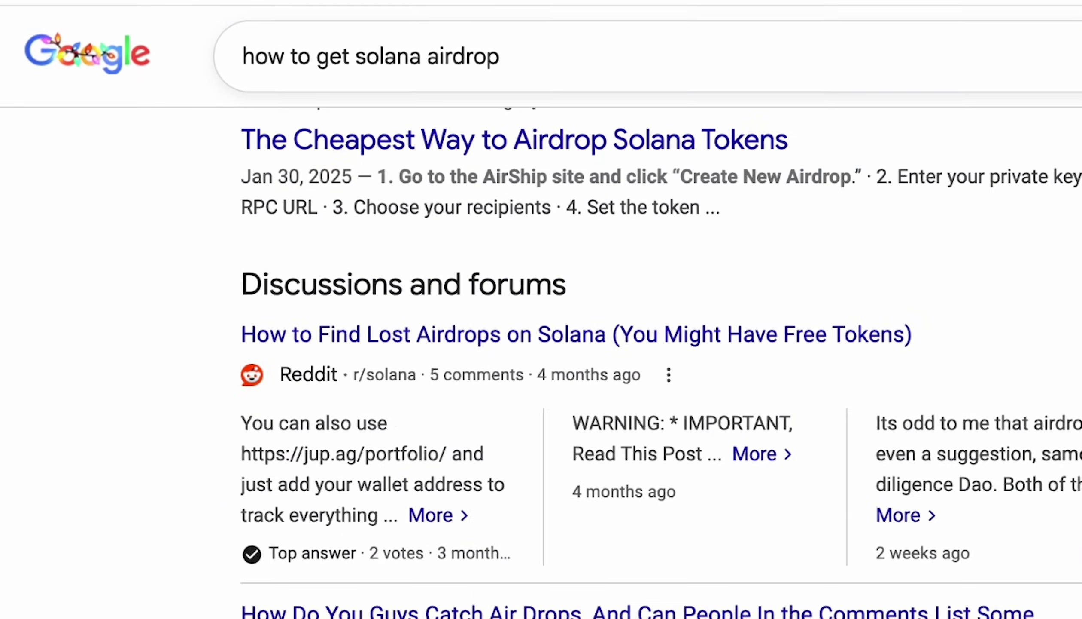
{"action": "scroll", "coordinate": [541, 361], "scroll_direction": "down", "scroll_amount": 5}
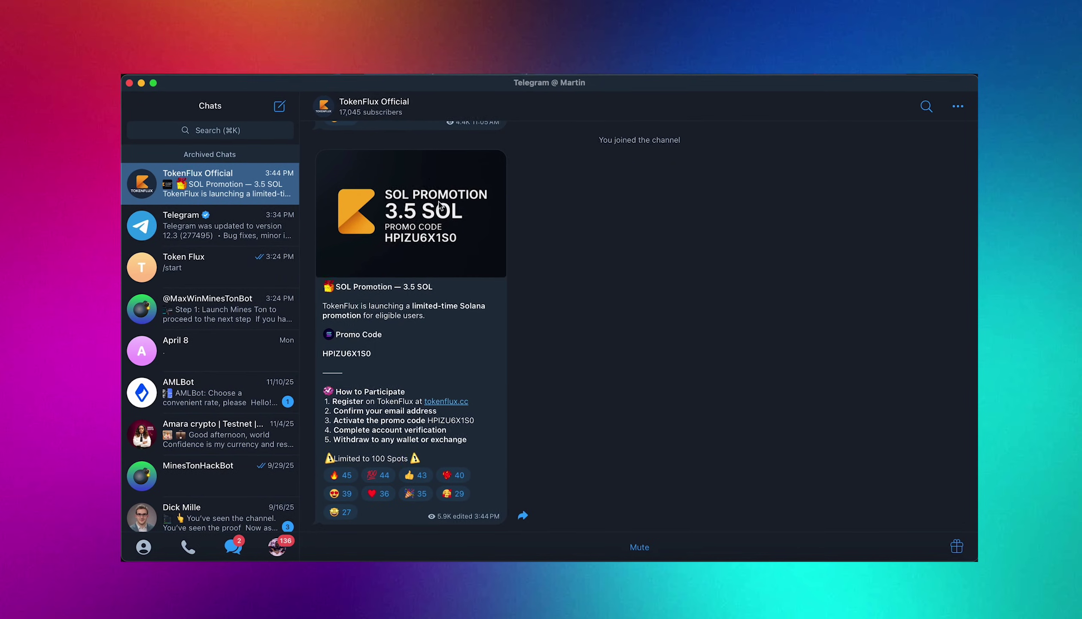
View the TokenFlux Official channel details, then return to the posts.
{"action": "left_click", "coordinate": [399, 105]}
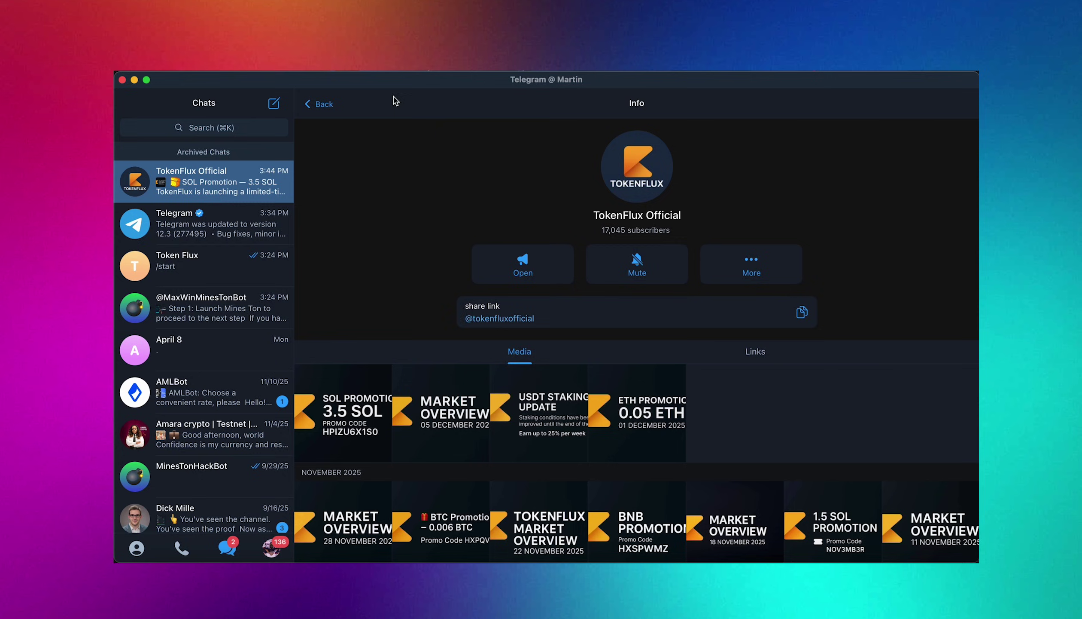
{"action": "left_click", "coordinate": [322, 103]}
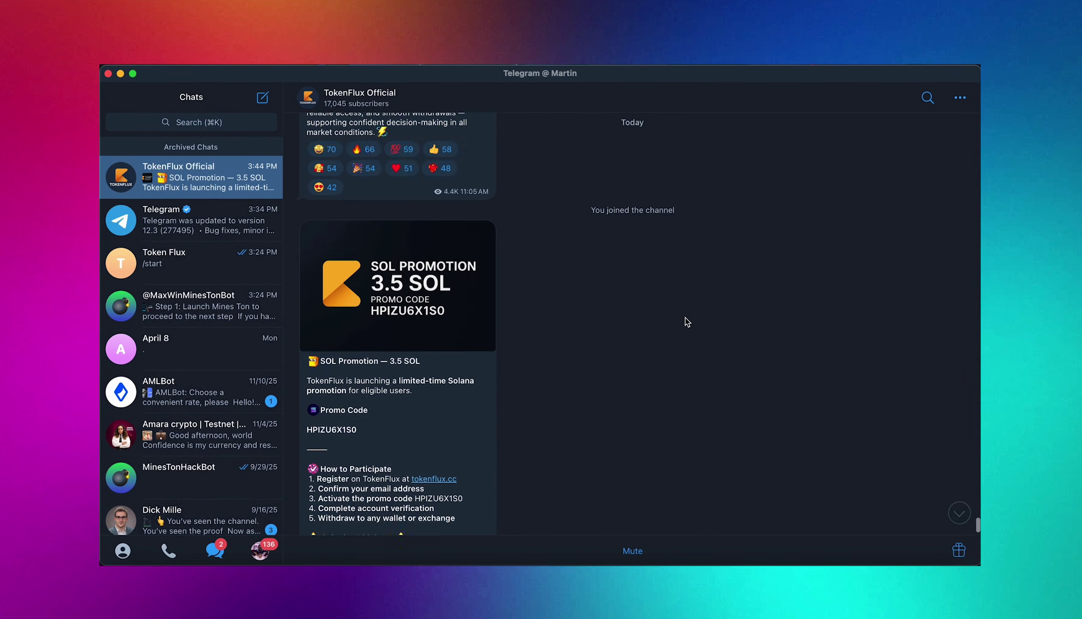
{"action": "scroll", "coordinate": [687, 322], "scroll_direction": "up", "scroll_amount": 10}
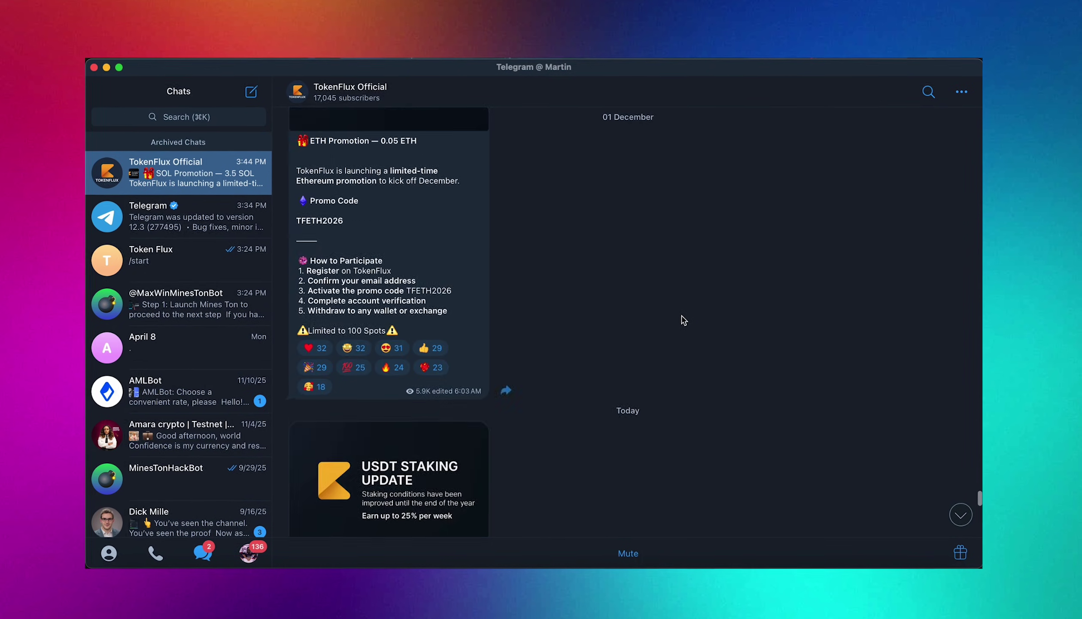
{"action": "scroll", "coordinate": [683, 320], "scroll_direction": "up", "scroll_amount": 15}
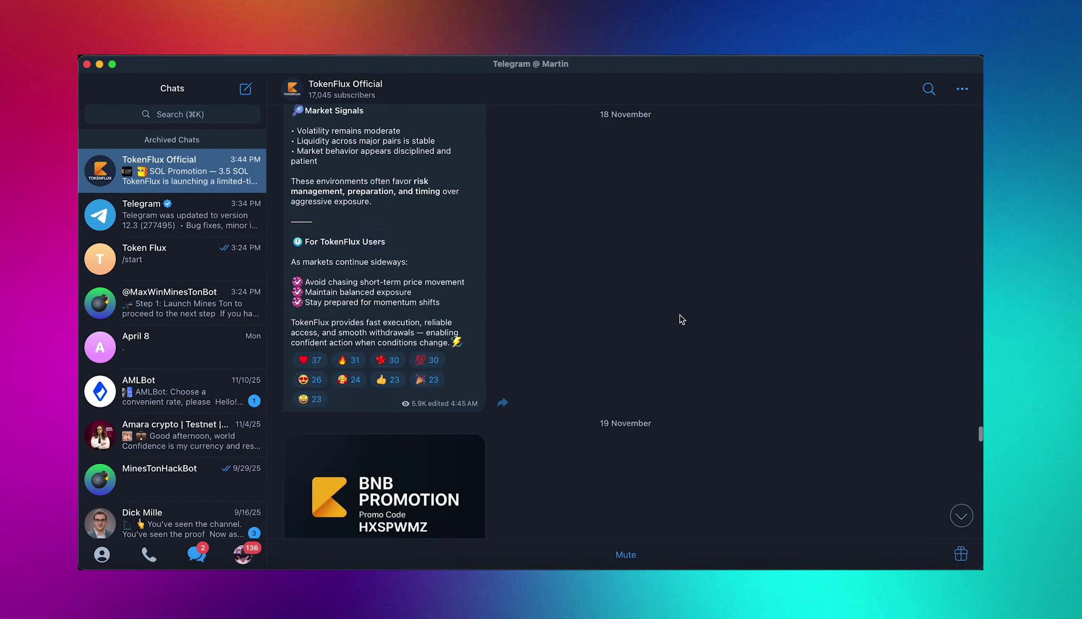
{"action": "scroll", "coordinate": [681, 319], "scroll_direction": "down", "scroll_amount": 20}
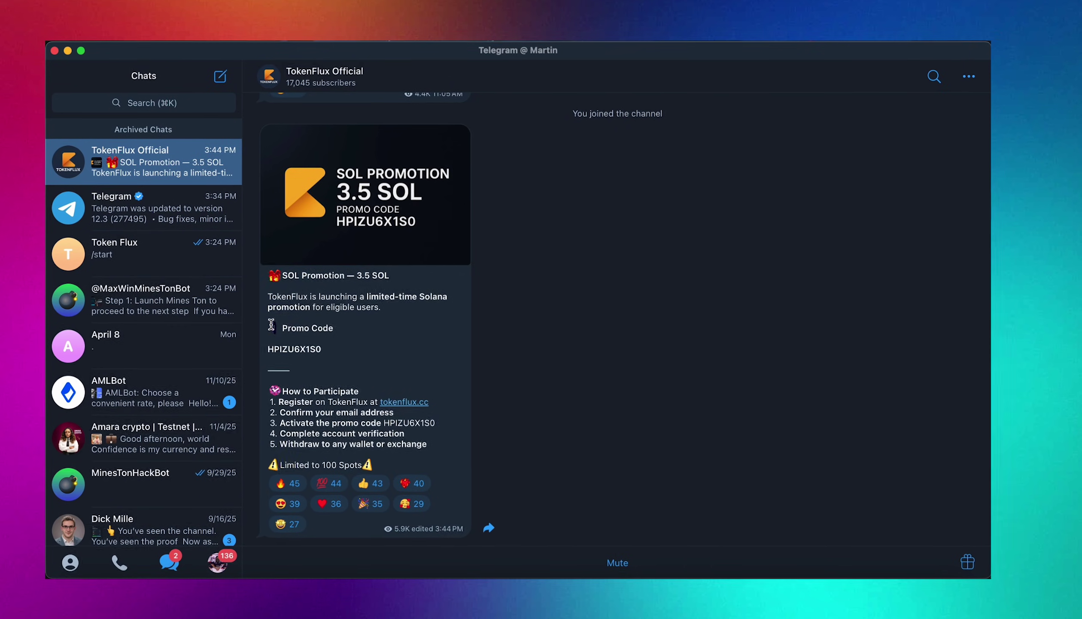
Highlight the How to Participate steps and Limited to 100 Spots line, then follow the tokenflux.cc link.
{"action": "left_click", "coordinate": [333, 355]}
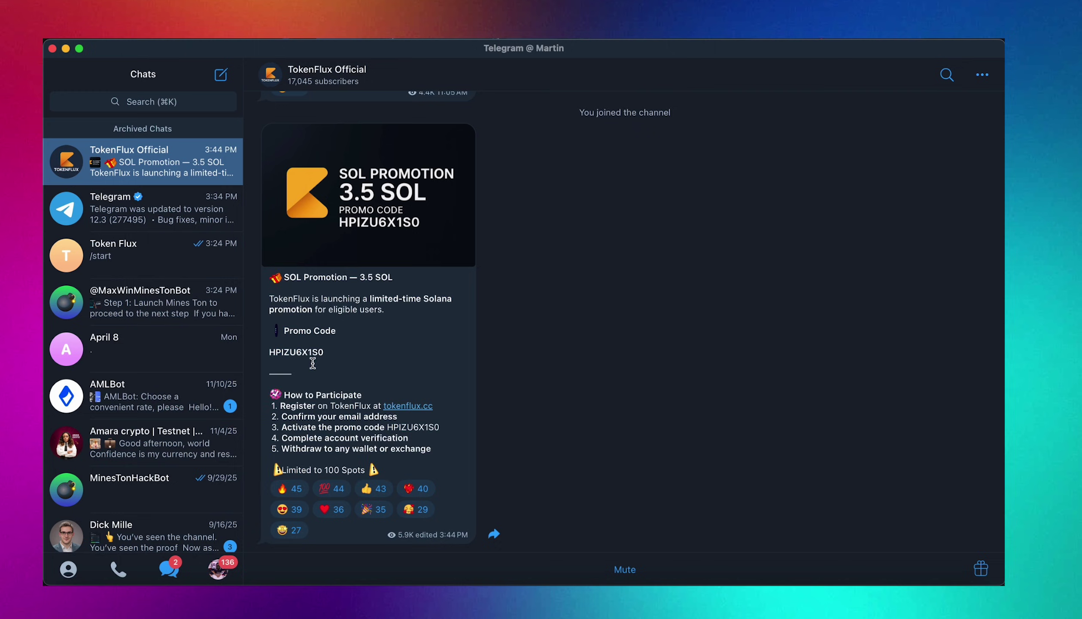
{"action": "left_click_drag", "start_coordinate": [275, 384], "coordinate": [439, 450]}
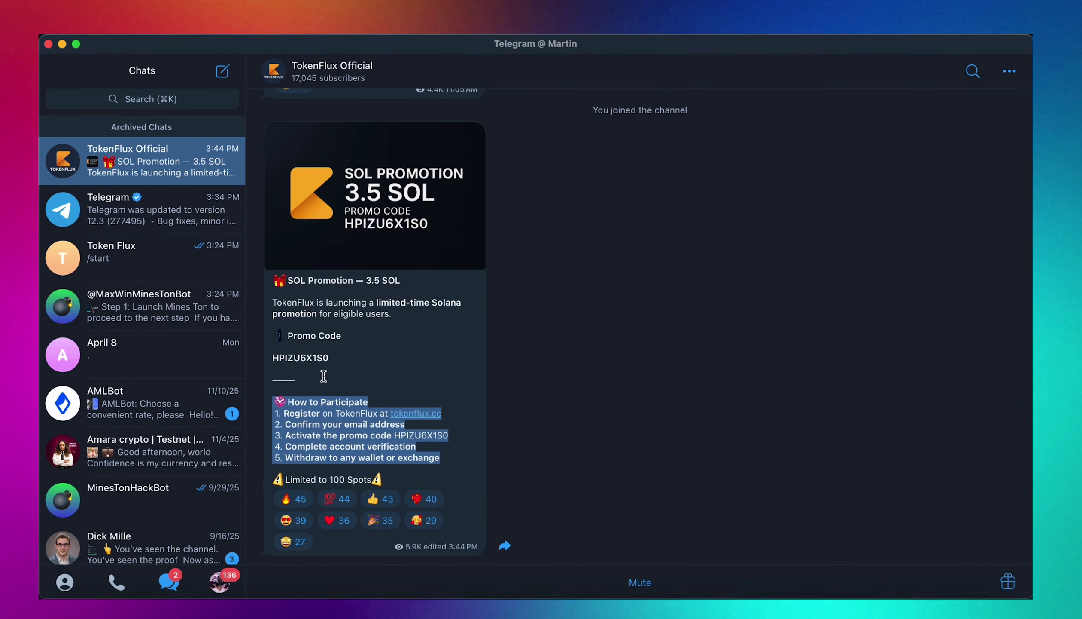
{"action": "left_click", "coordinate": [460, 473]}
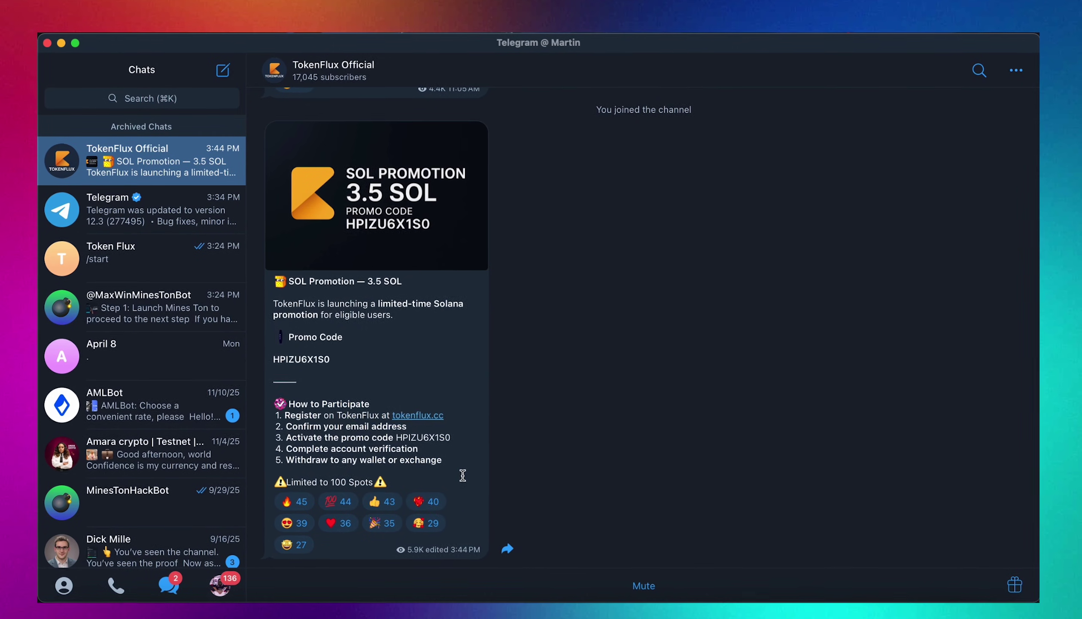
{"action": "left_click_drag", "start_coordinate": [432, 479], "coordinate": [275, 475]}
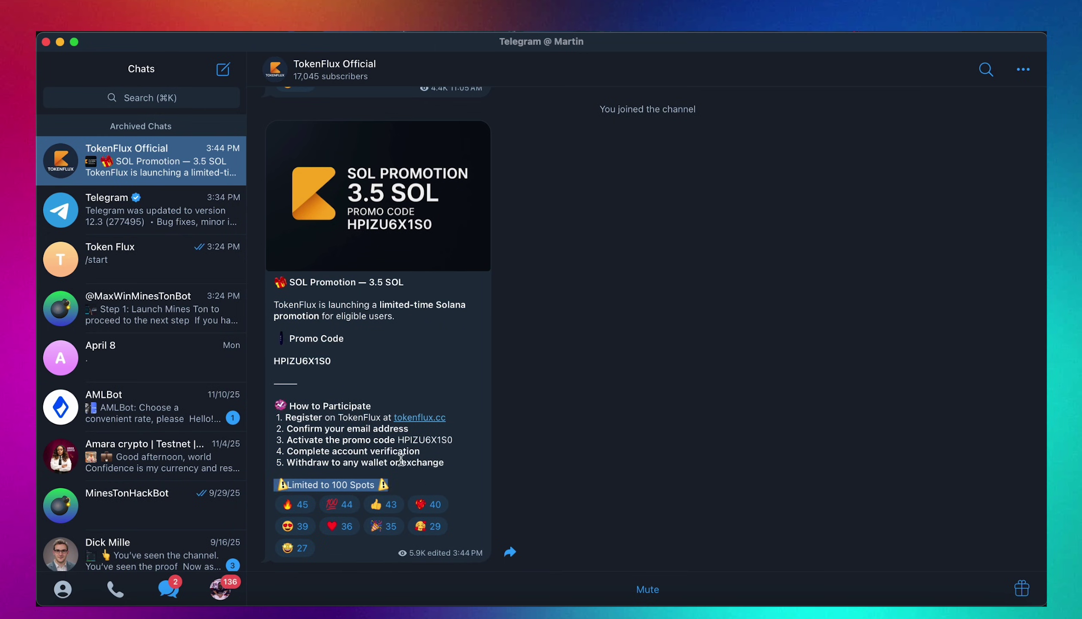
{"action": "left_click", "coordinate": [345, 481]}
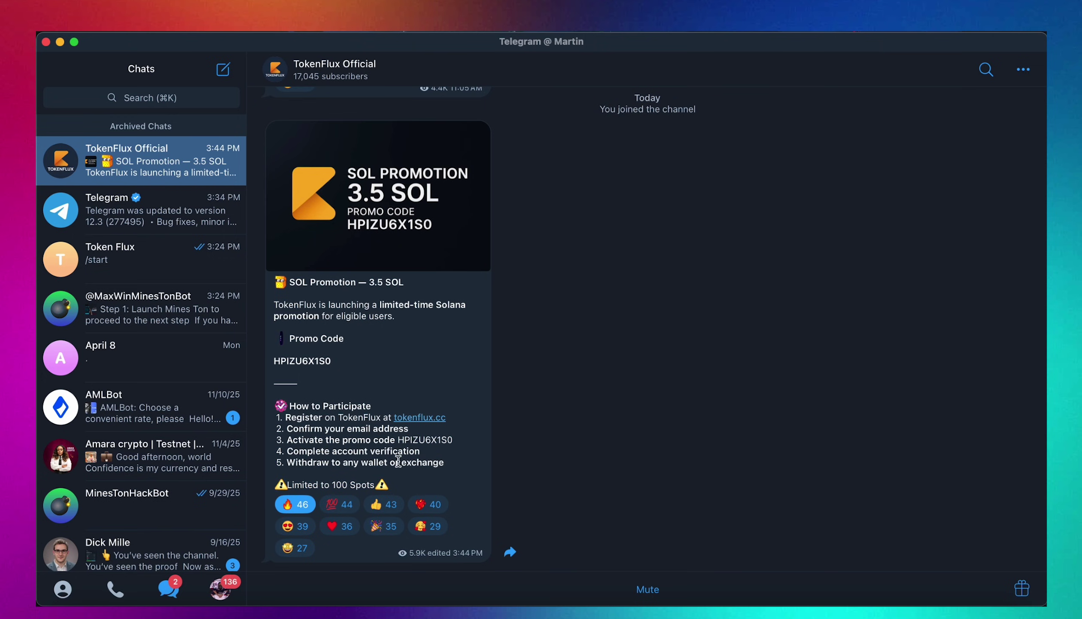
{"action": "left_click", "coordinate": [420, 417]}
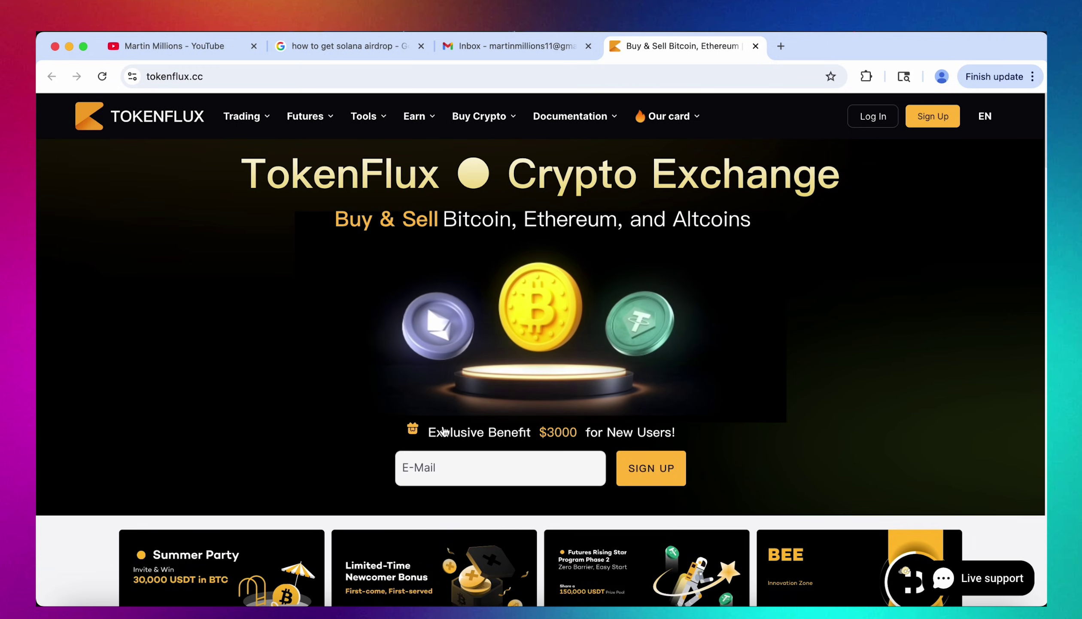
Scroll the TokenFlux homepage past the how-to cards and Your Trusted Exchange to the Bitcoin, Ethereum and Solana rows.
{"action": "scroll", "coordinate": [445, 431], "scroll_direction": "down", "scroll_amount": 5}
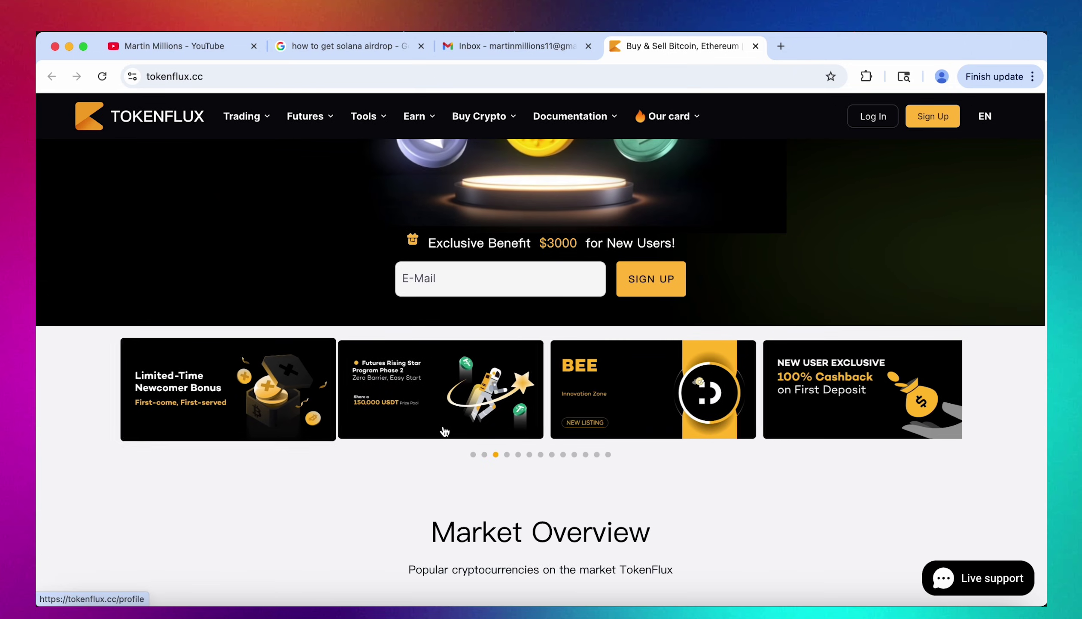
{"action": "scroll", "coordinate": [445, 431], "scroll_direction": "down", "scroll_amount": 6}
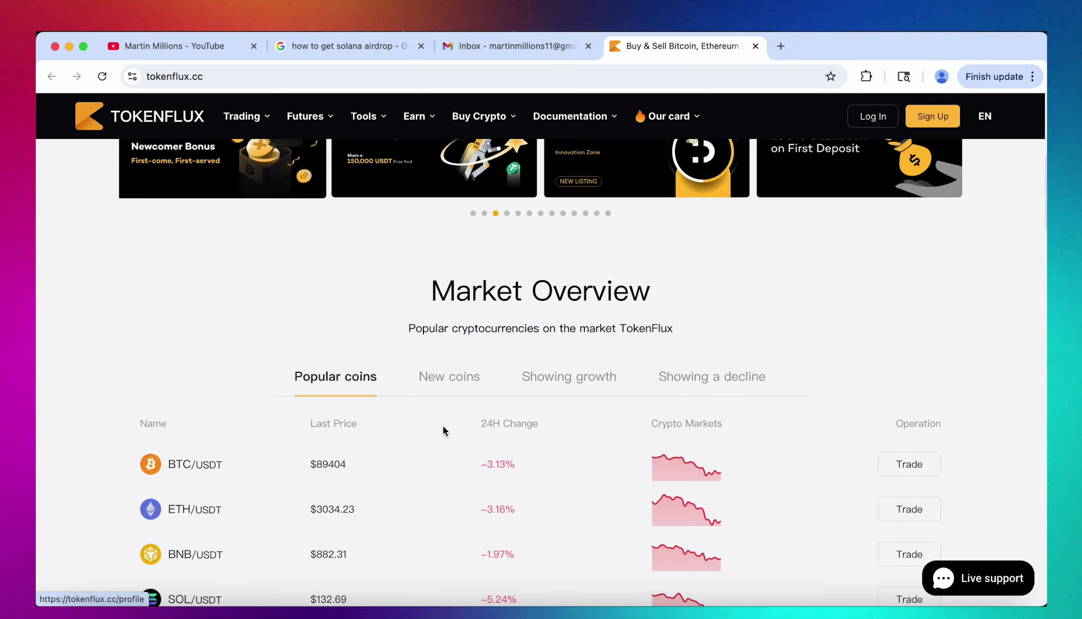
{"action": "scroll", "coordinate": [443, 426], "scroll_direction": "down", "scroll_amount": 13}
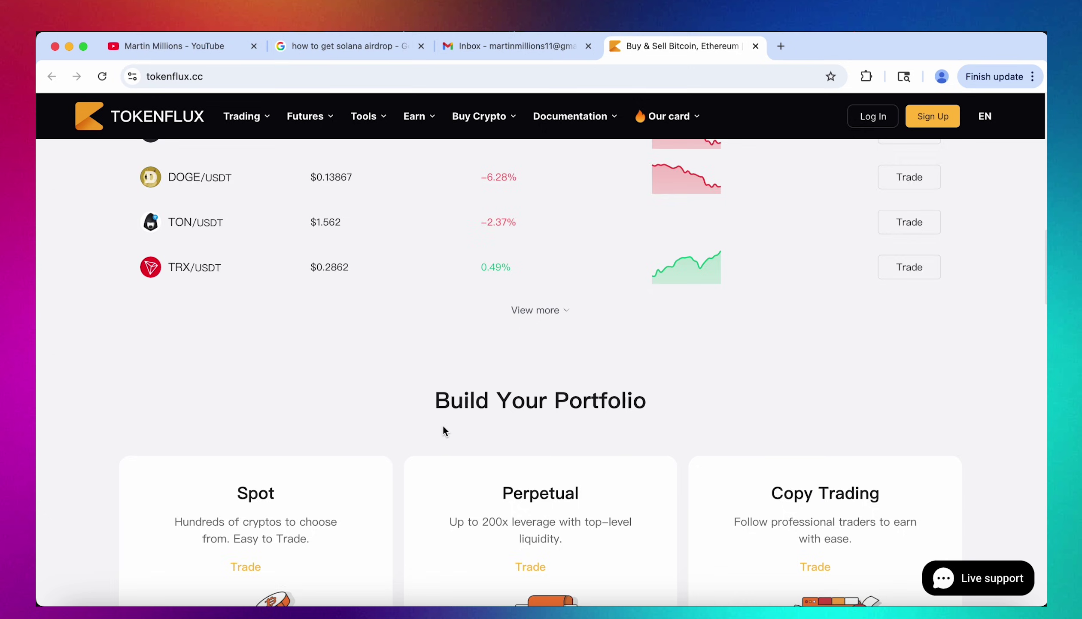
{"action": "scroll", "coordinate": [443, 426], "scroll_direction": "down", "scroll_amount": 17}
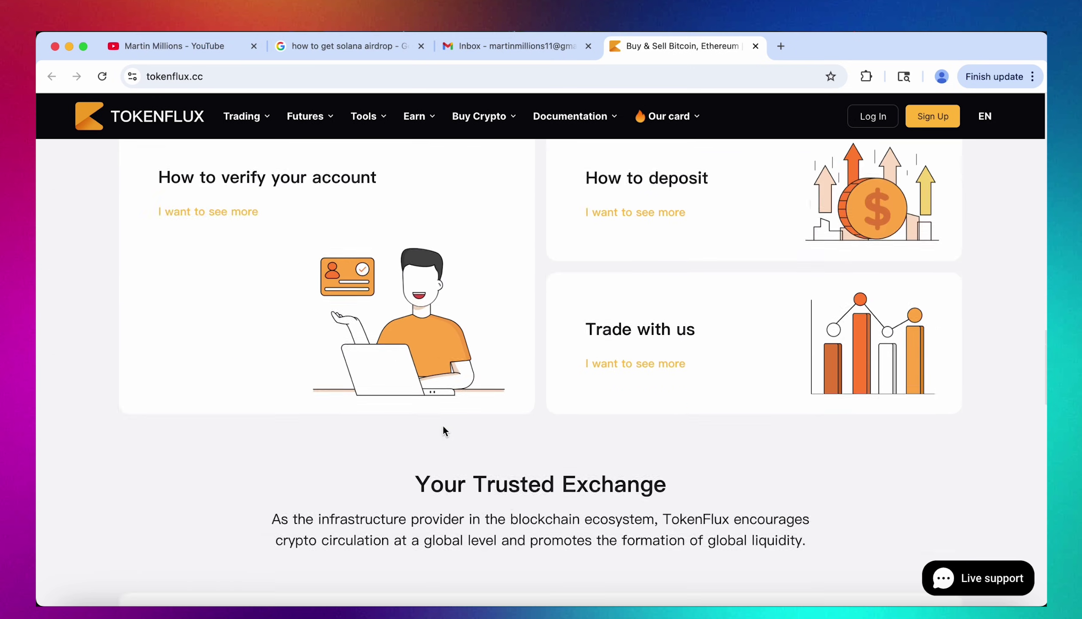
{"action": "scroll", "coordinate": [443, 426], "scroll_direction": "down", "scroll_amount": 7}
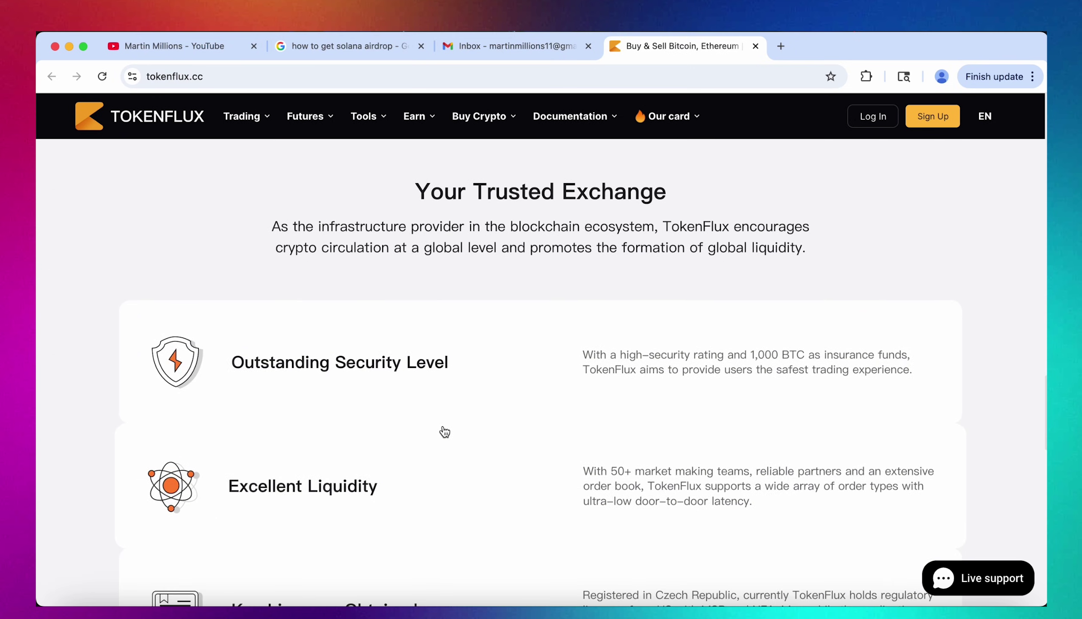
{"action": "scroll", "coordinate": [445, 431], "scroll_direction": "down", "scroll_amount": 10}
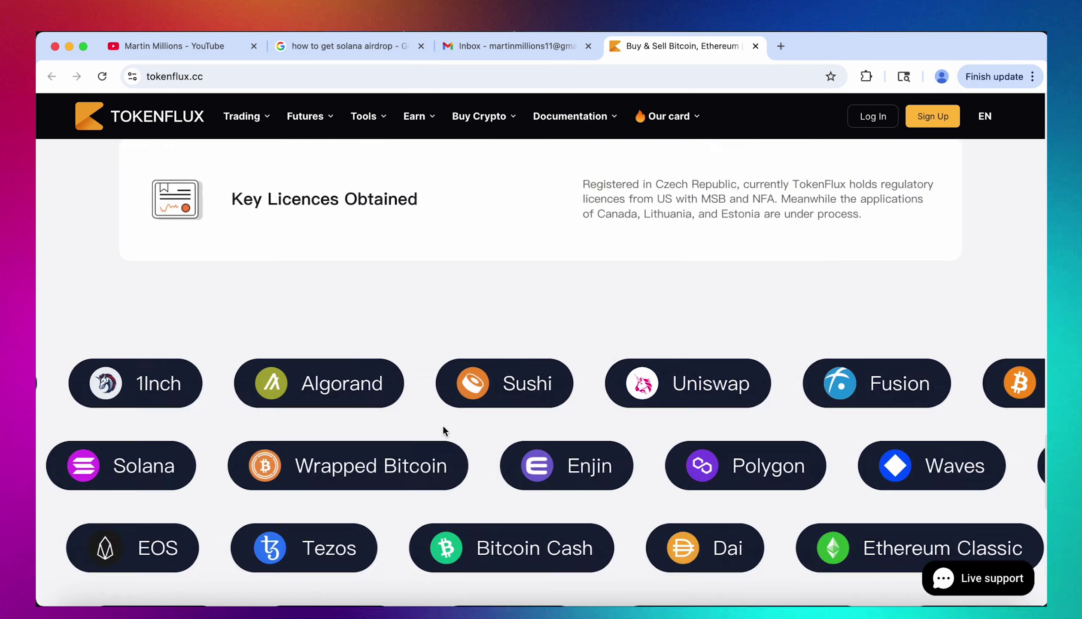
{"action": "scroll", "coordinate": [443, 427], "scroll_direction": "down", "scroll_amount": 4}
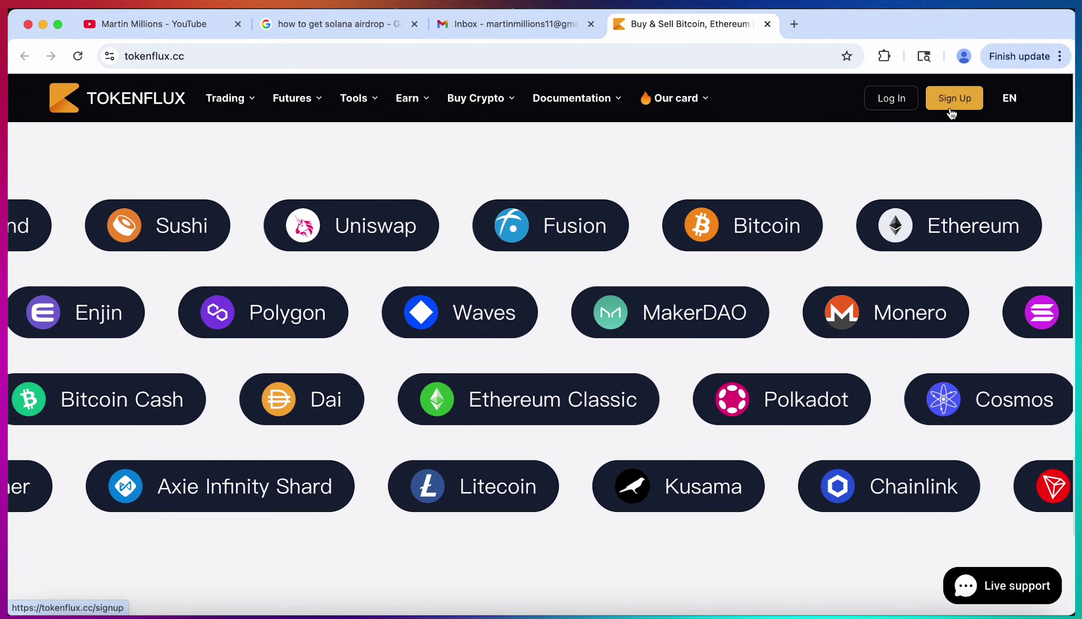
On the Sign Up form, enter the Gmail address, a password and the CAPTCHA, and tick the restricted-country checkbox.
{"action": "left_click", "coordinate": [951, 110]}
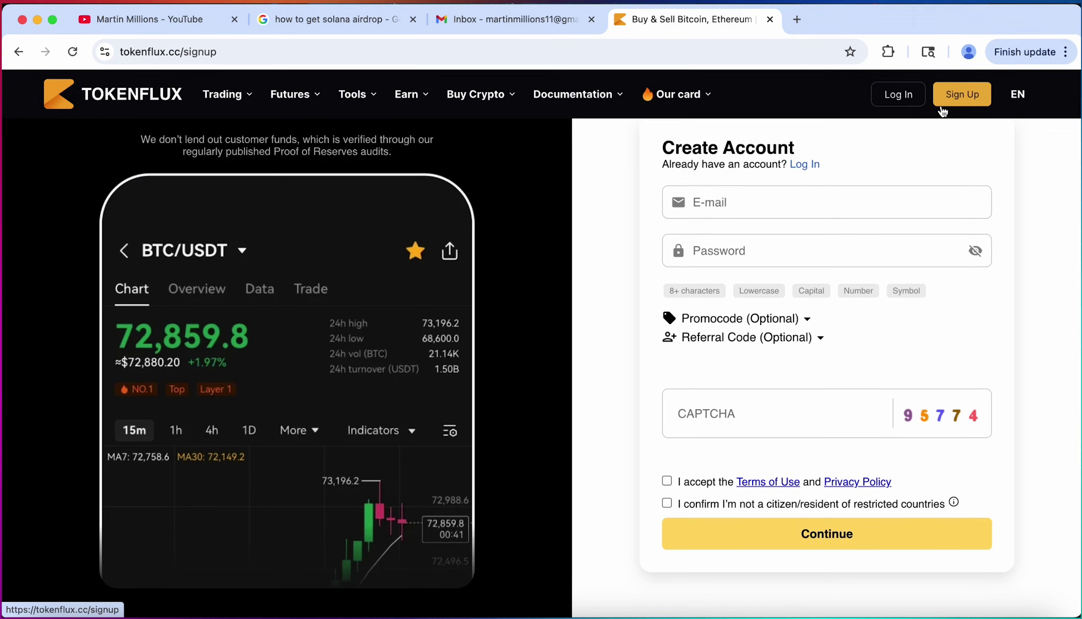
{"action": "left_click", "coordinate": [752, 199]}
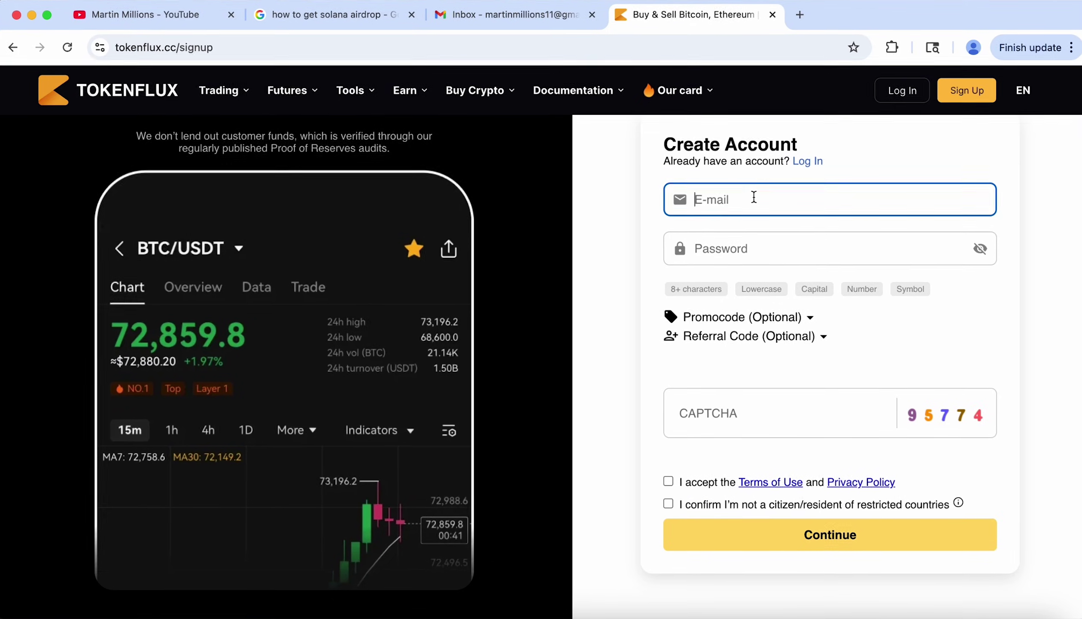
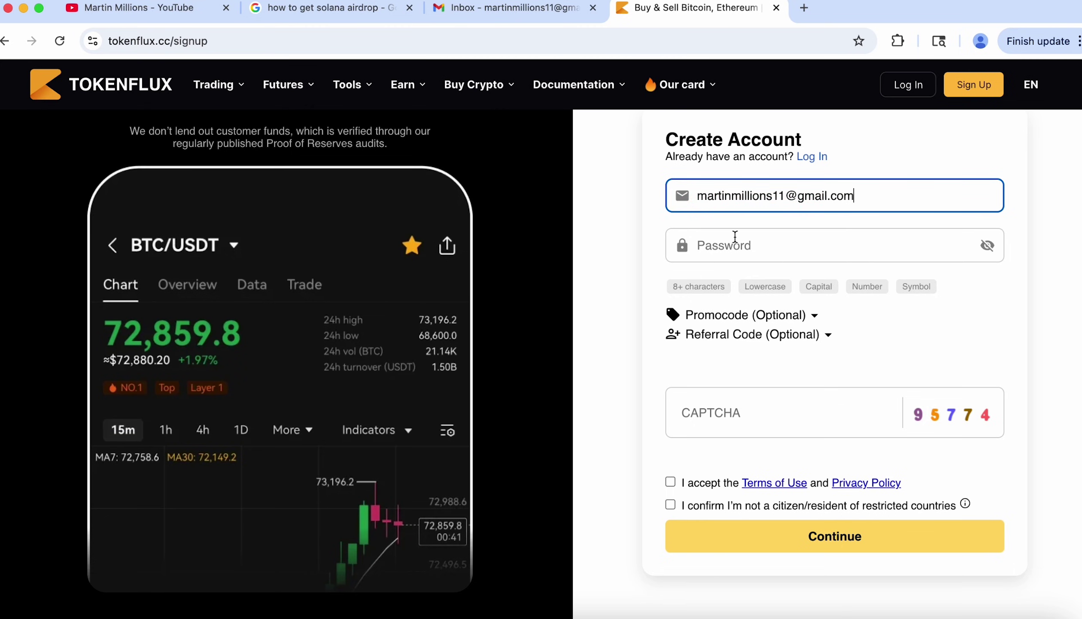
{"action": "left_click", "coordinate": [735, 237]}
{"action": "type", "text": "M"}
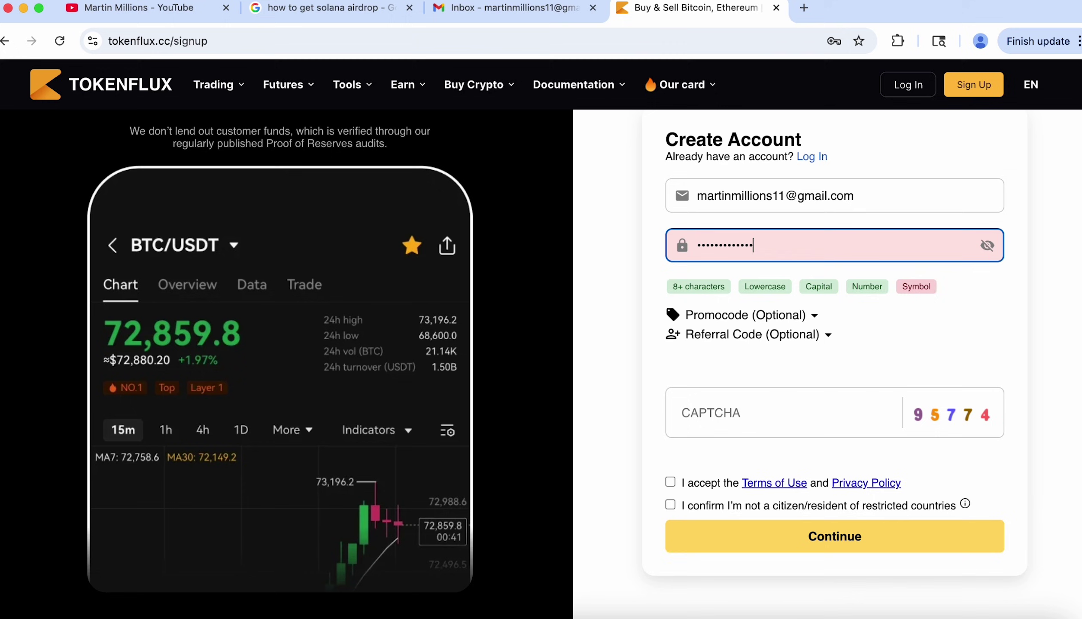
{"action": "type", "text": "!"}
{"action": "left_click", "coordinate": [748, 405]}
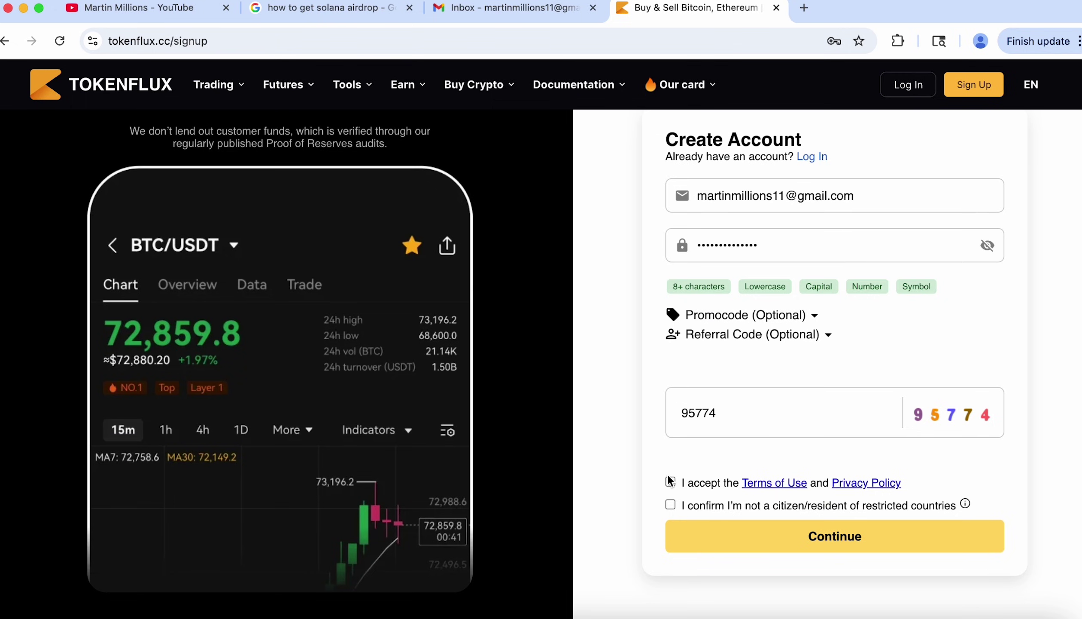
{"action": "left_click", "coordinate": [673, 506]}
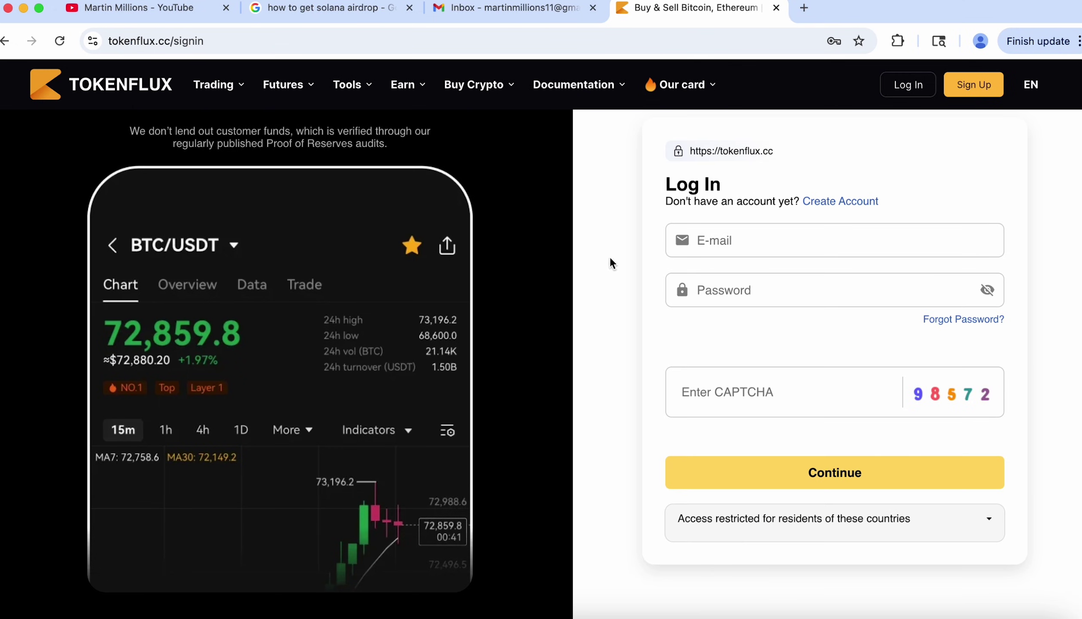
In the Gmail inbox, refresh, open the TokenFlux confirmation of registration email and confirm the address.
{"action": "left_click", "coordinate": [504, 14]}
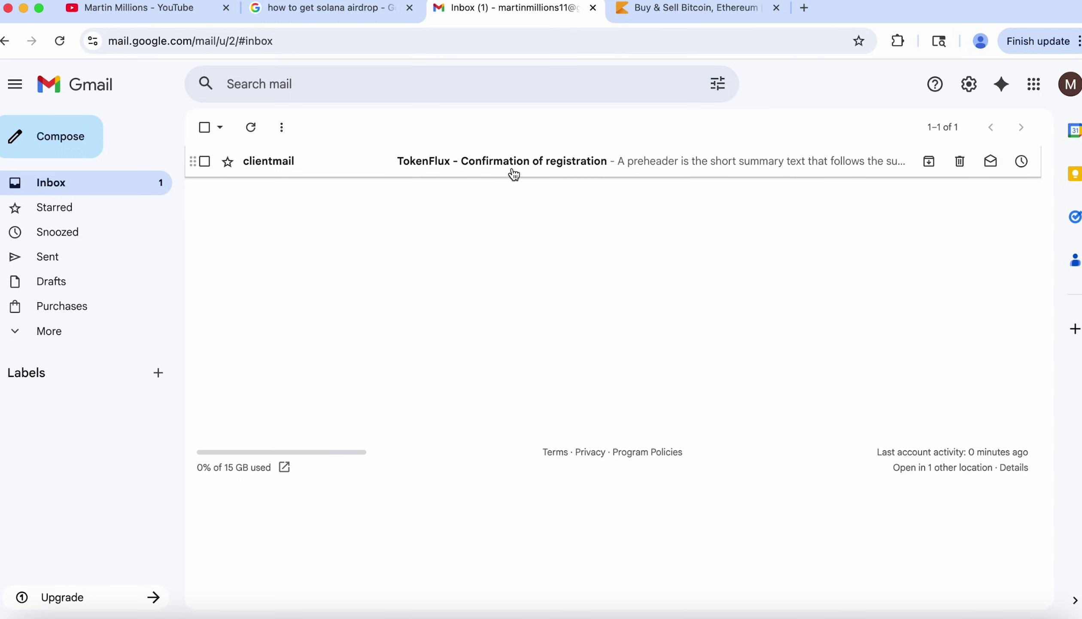
{"action": "left_click", "coordinate": [51, 331]}
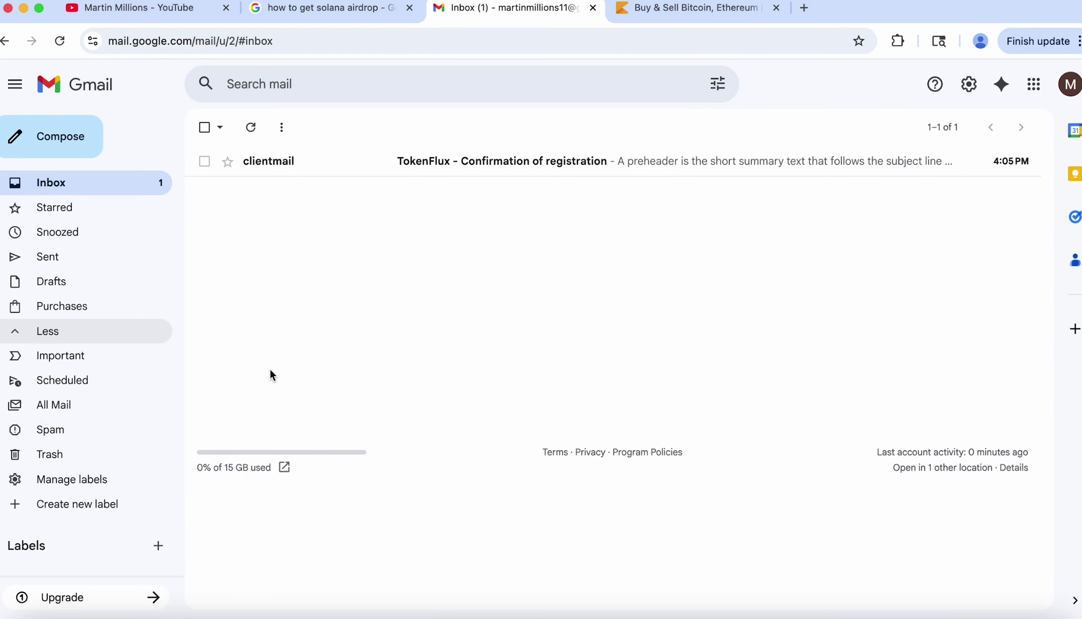
{"action": "left_click", "coordinate": [252, 128]}
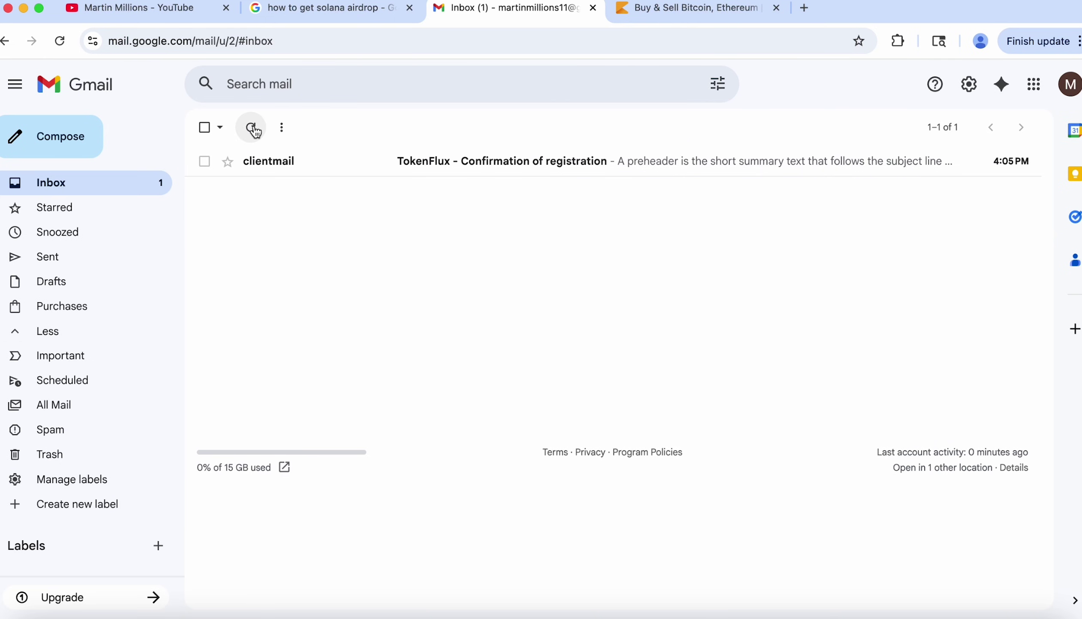
{"action": "left_click", "coordinate": [410, 165]}
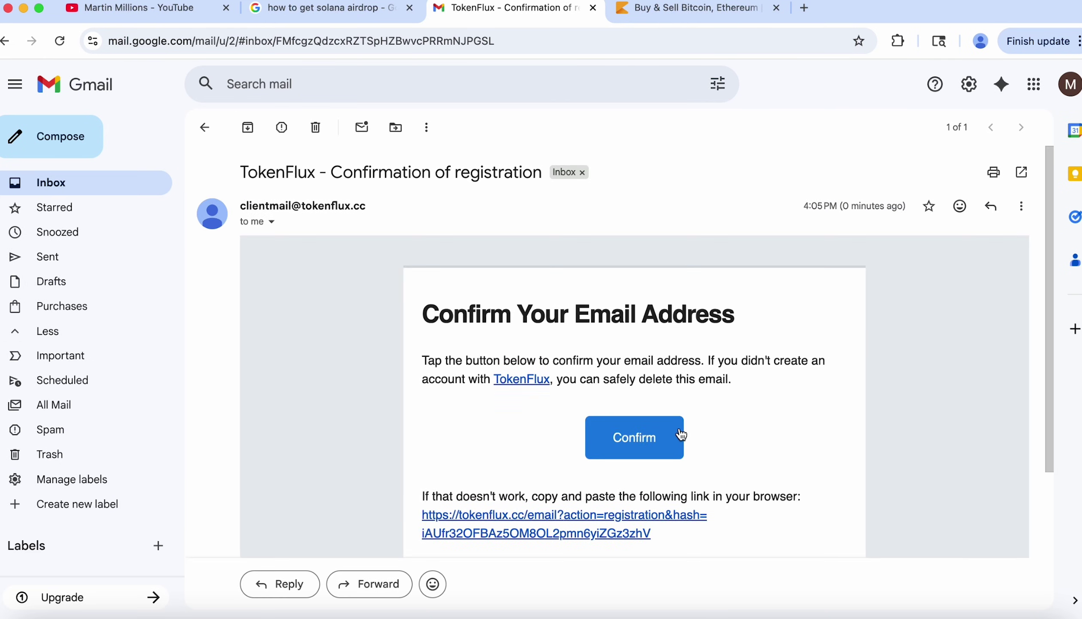
{"action": "left_click", "coordinate": [632, 454]}
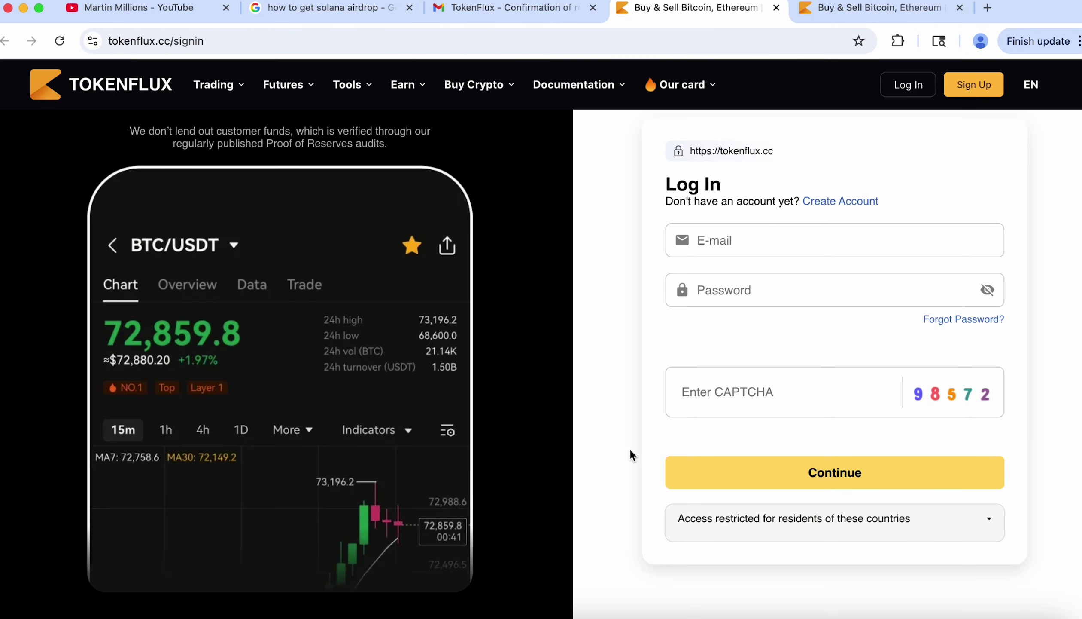
Fill the Log In form with the autofilled e-mail, the account password and the shown CAPTCHA digits.
{"action": "left_click", "coordinate": [712, 246]}
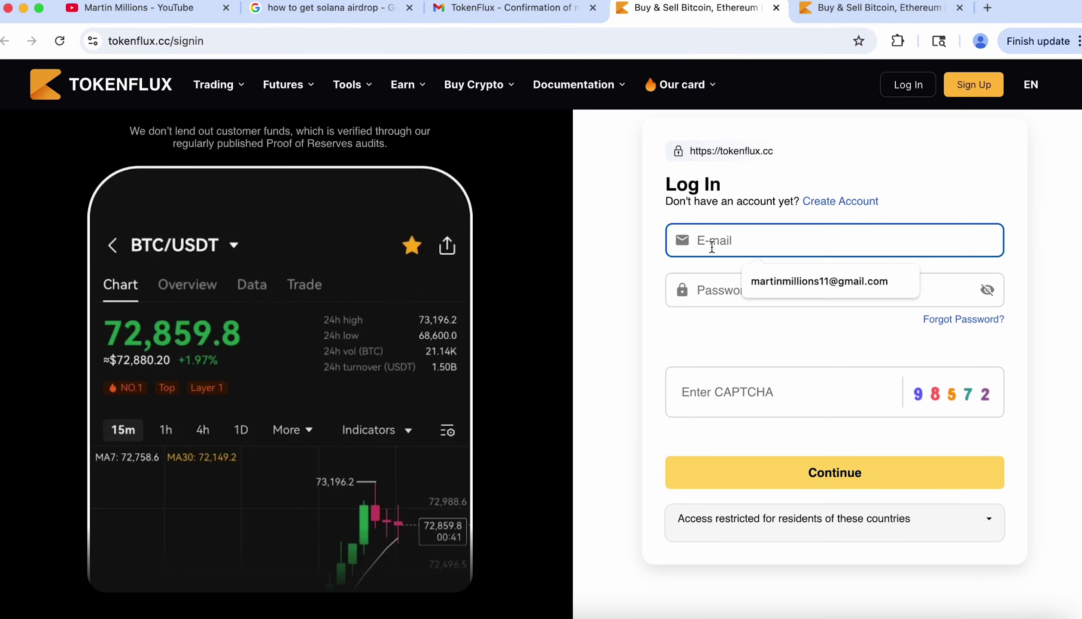
{"action": "left_click", "coordinate": [787, 273]}
{"action": "left_click", "coordinate": [744, 288]}
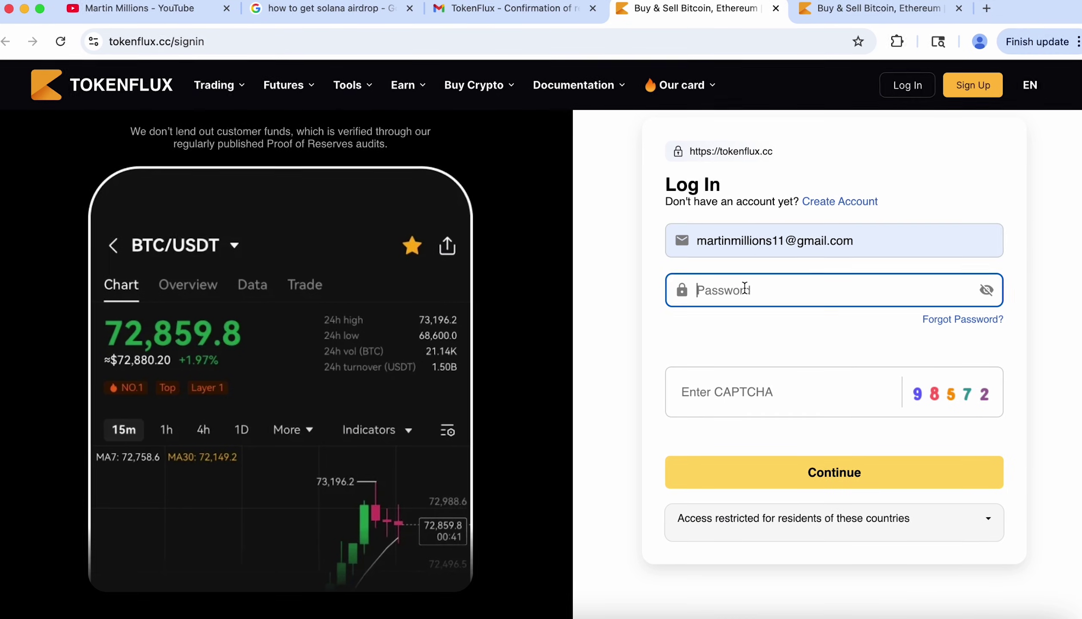
{"action": "type", "text": "••••"}
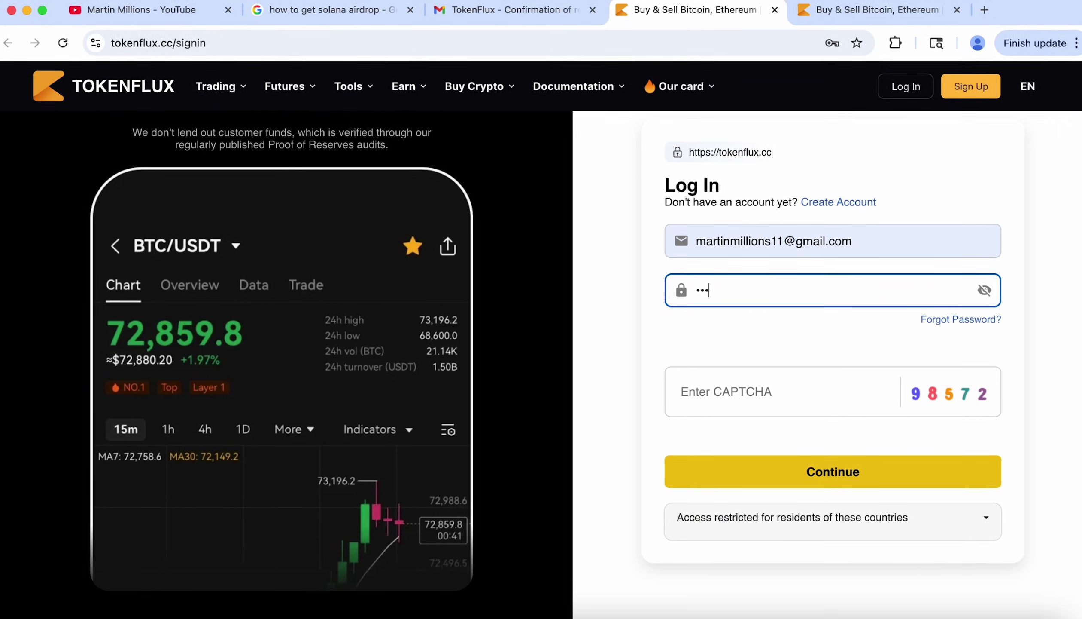
{"action": "type", "text": "•••"}
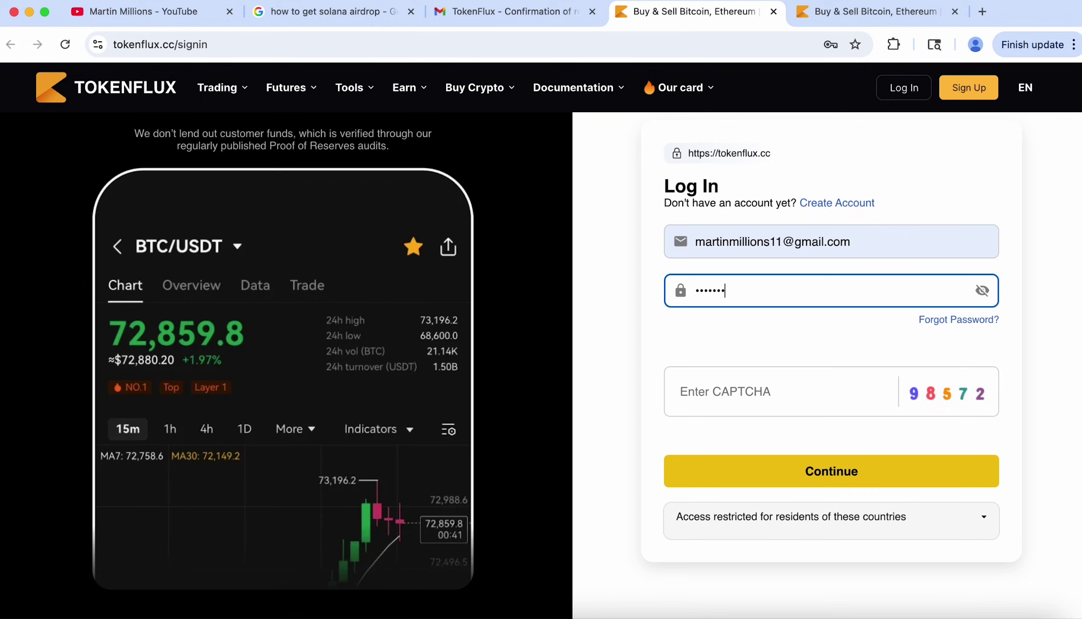
{"action": "type", "text": "•••••"}
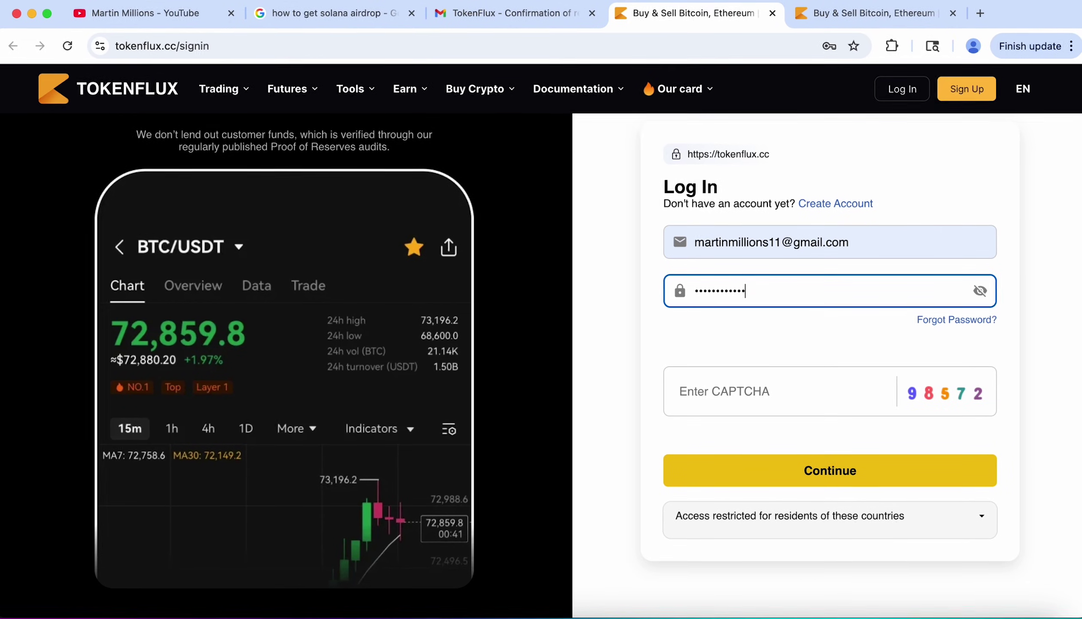
{"action": "type", "text": "•"}
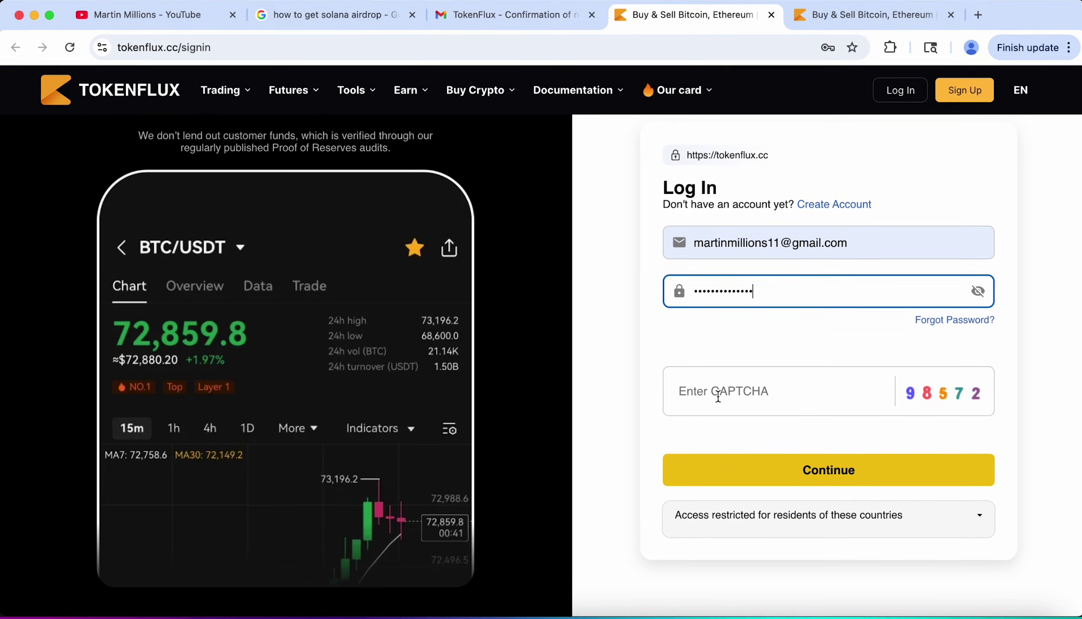
{"action": "left_click", "coordinate": [718, 392]}
{"action": "type", "text": "98"}
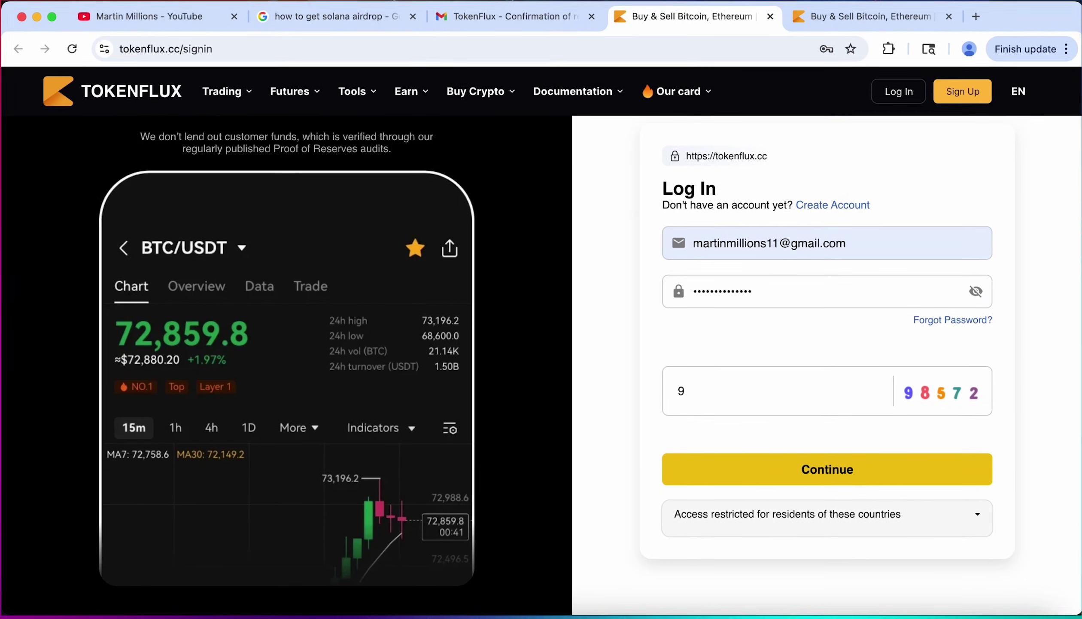
{"action": "type", "text": "572"}
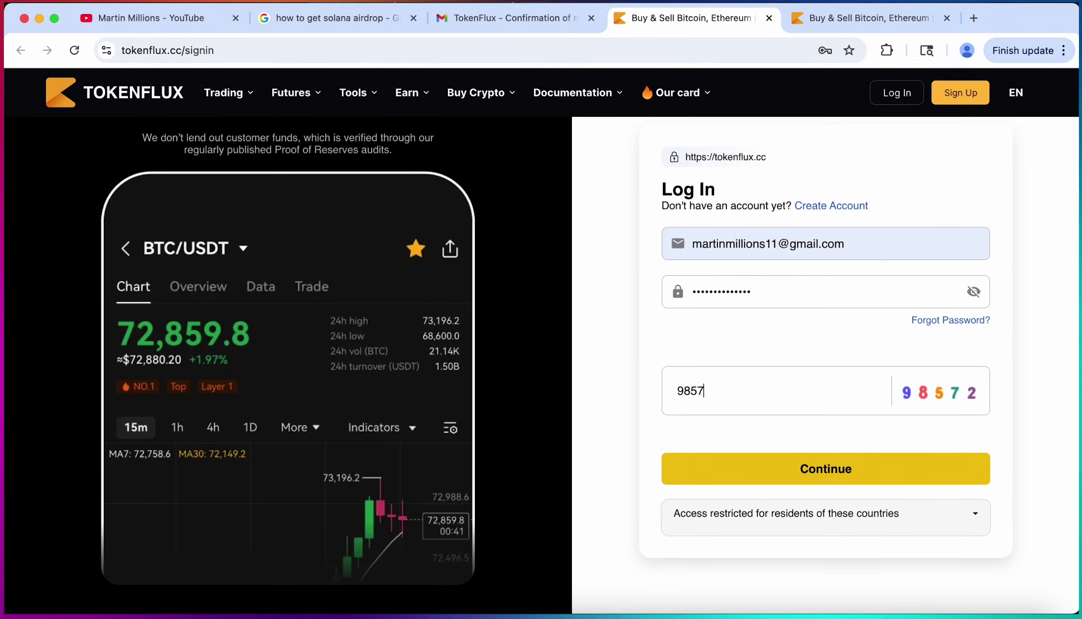
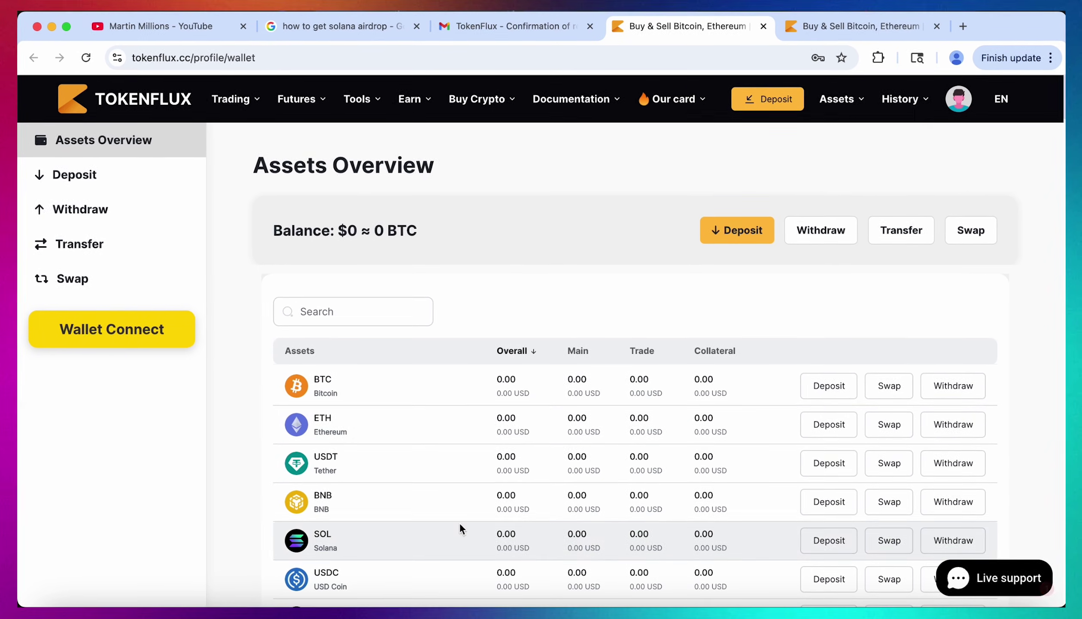
Open the Promo codes page, focus the Promo code field, and bring up Telegram's TokenFlux Official channel.
{"action": "mouse_move", "coordinate": [957, 100]}
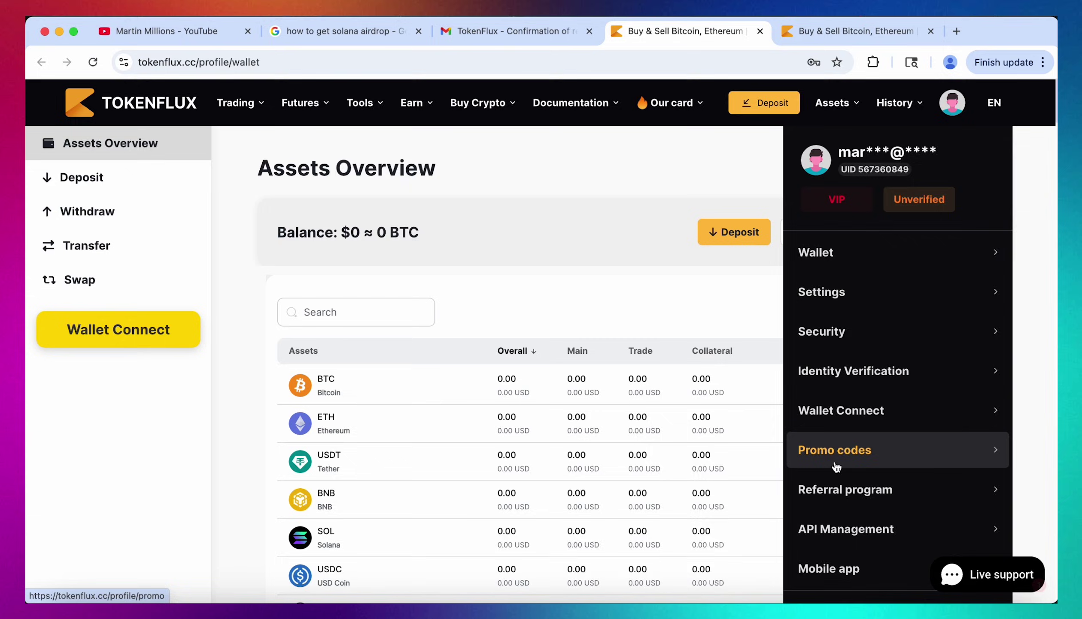
{"action": "left_click", "coordinate": [801, 460]}
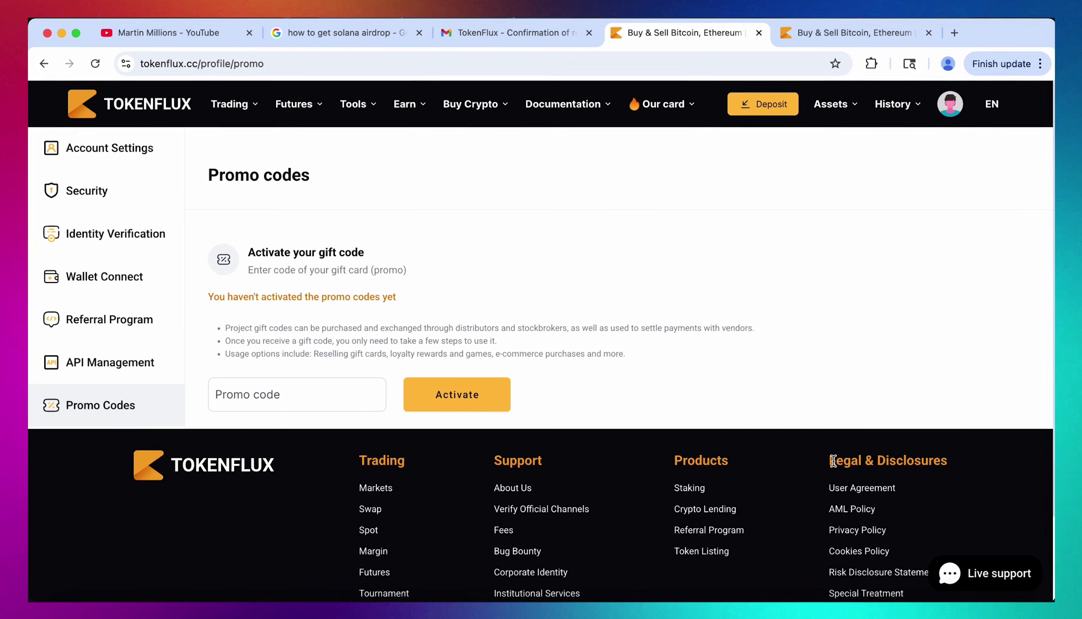
{"action": "left_click", "coordinate": [286, 392]}
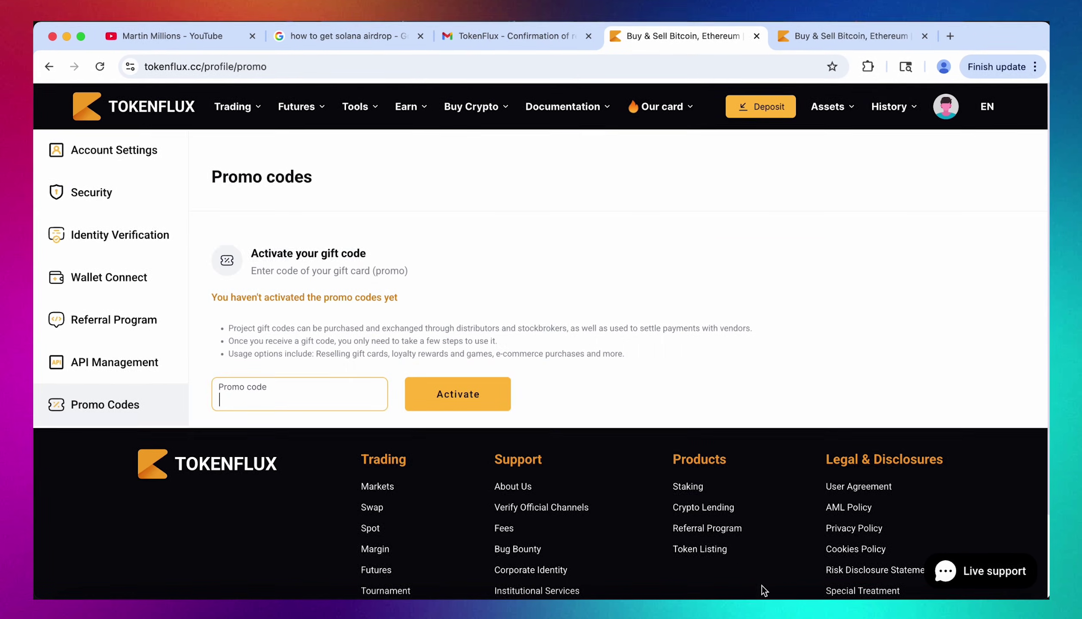
{"action": "left_click", "coordinate": [762, 607]}
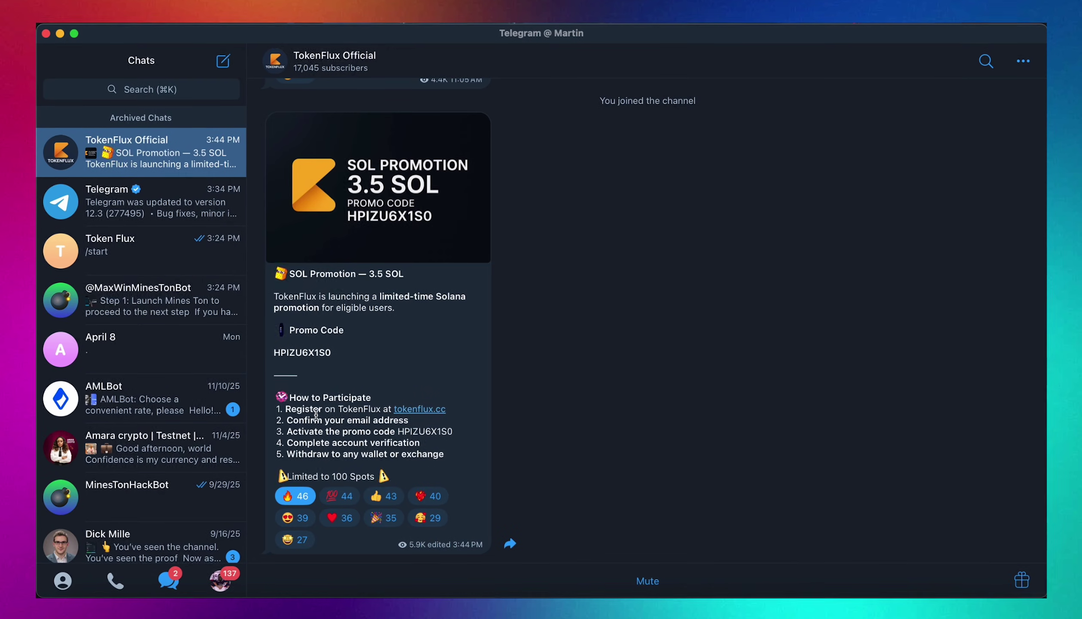
Copy the promo code from the TokenFlux Official SOL Promotion post and return to Chrome.
{"action": "left_click_drag", "start_coordinate": [276, 349], "coordinate": [342, 351]}
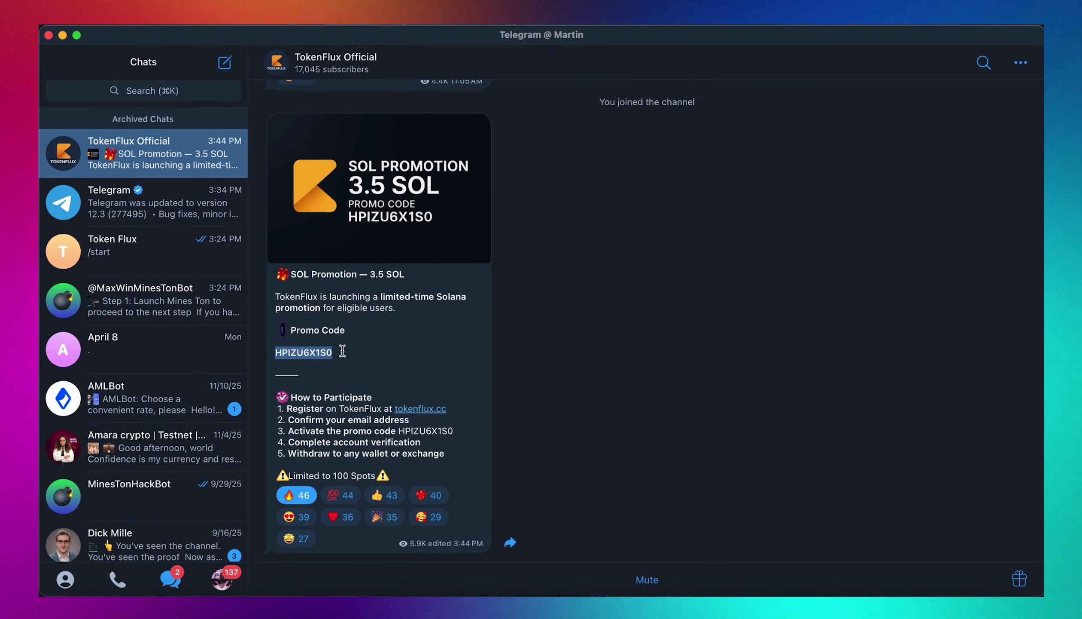
{"action": "right_click", "coordinate": [314, 355]}
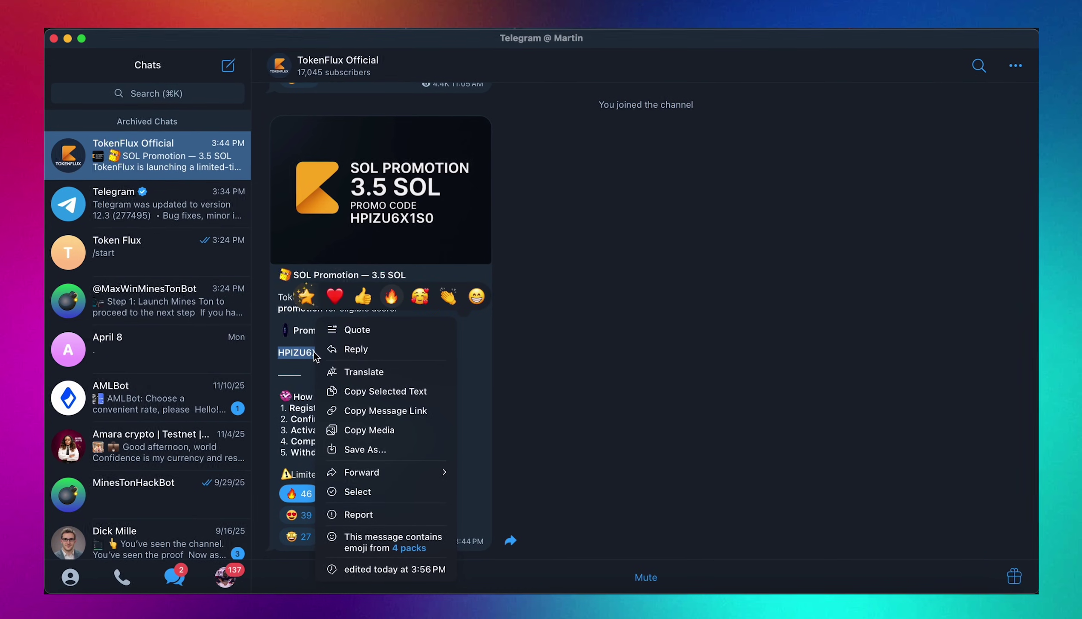
{"action": "left_click", "coordinate": [370, 392]}
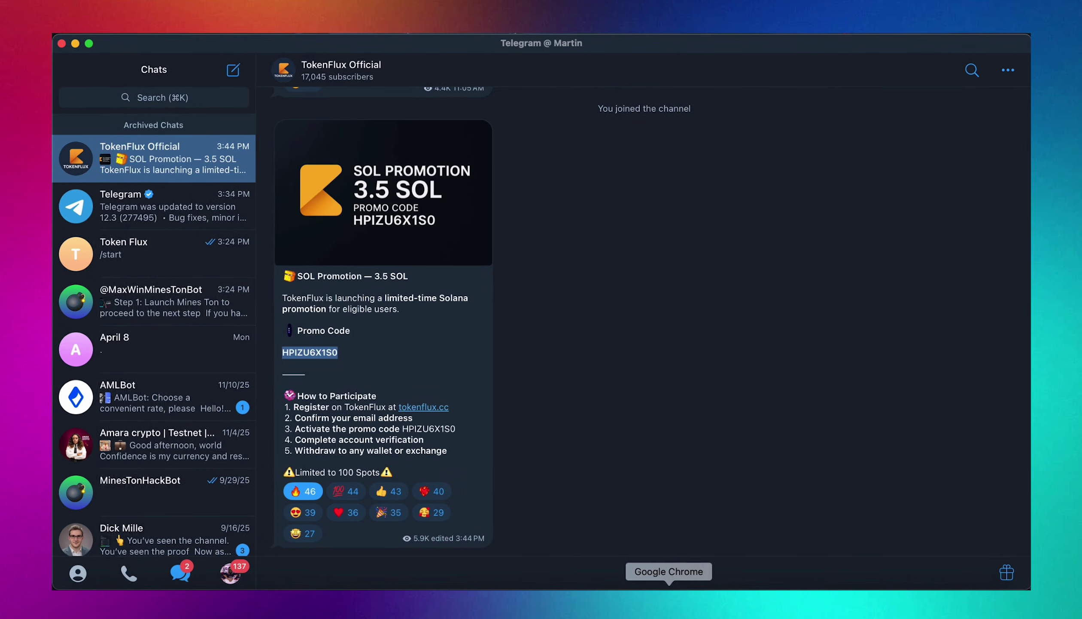
{"action": "left_click", "coordinate": [669, 604]}
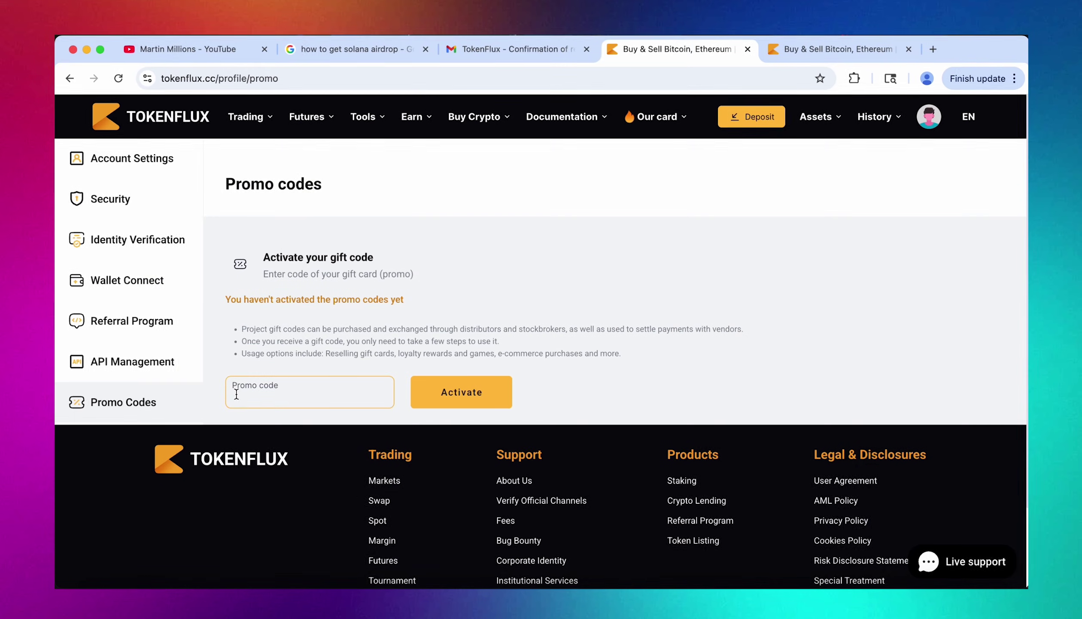
Paste the copied promo code, activate it, and dismiss the 3.5 SOL Bonus dialog.
{"action": "right_click", "coordinate": [237, 393]}
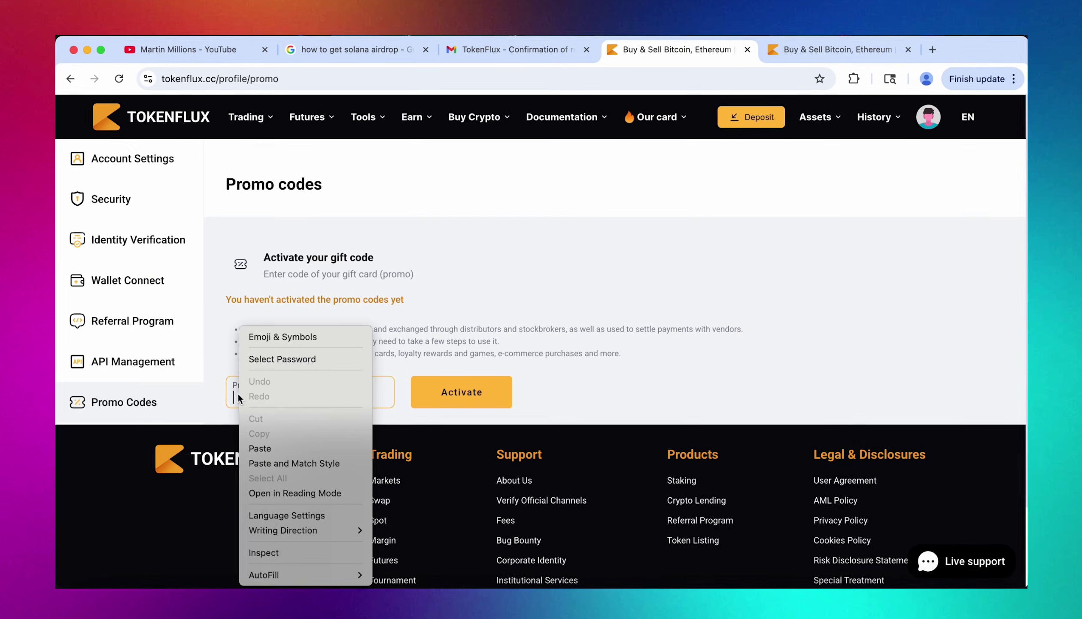
{"action": "left_click", "coordinate": [279, 447]}
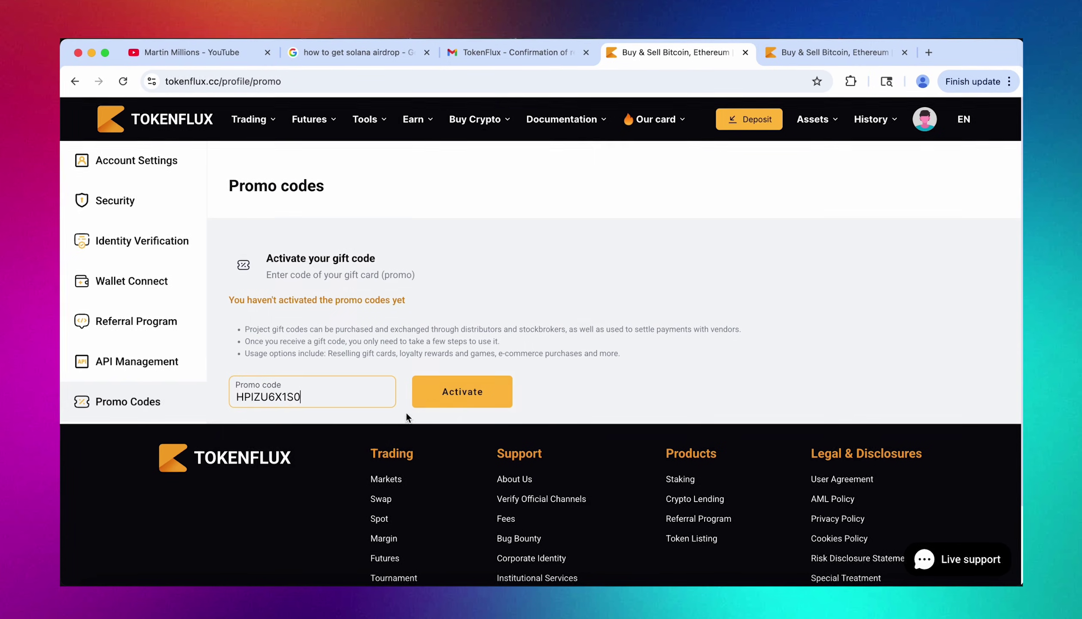
{"action": "left_click", "coordinate": [442, 395]}
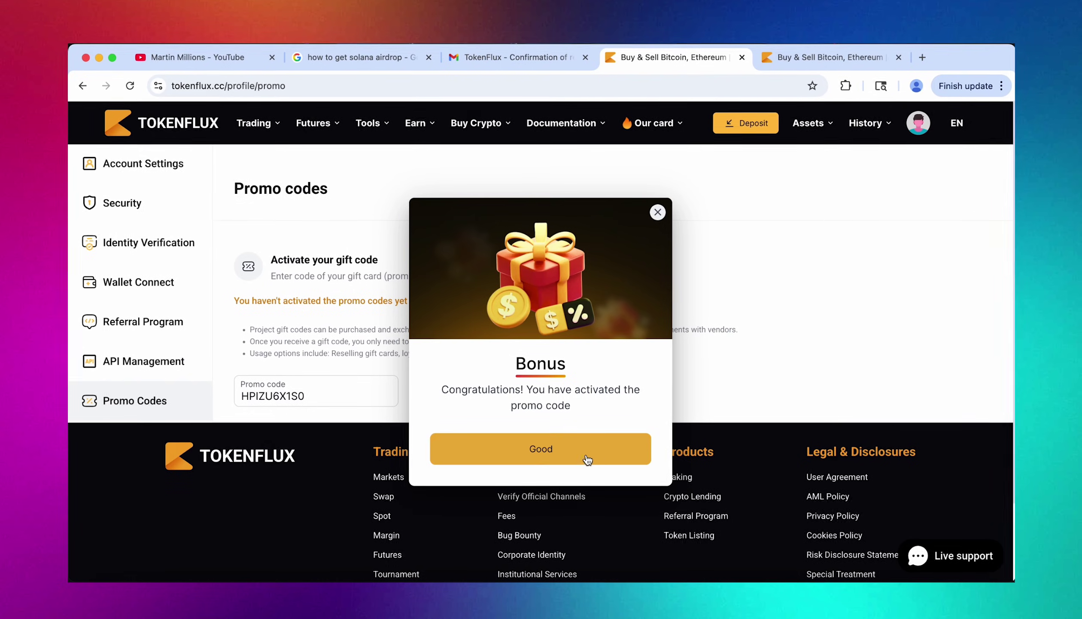
{"action": "left_click", "coordinate": [533, 458]}
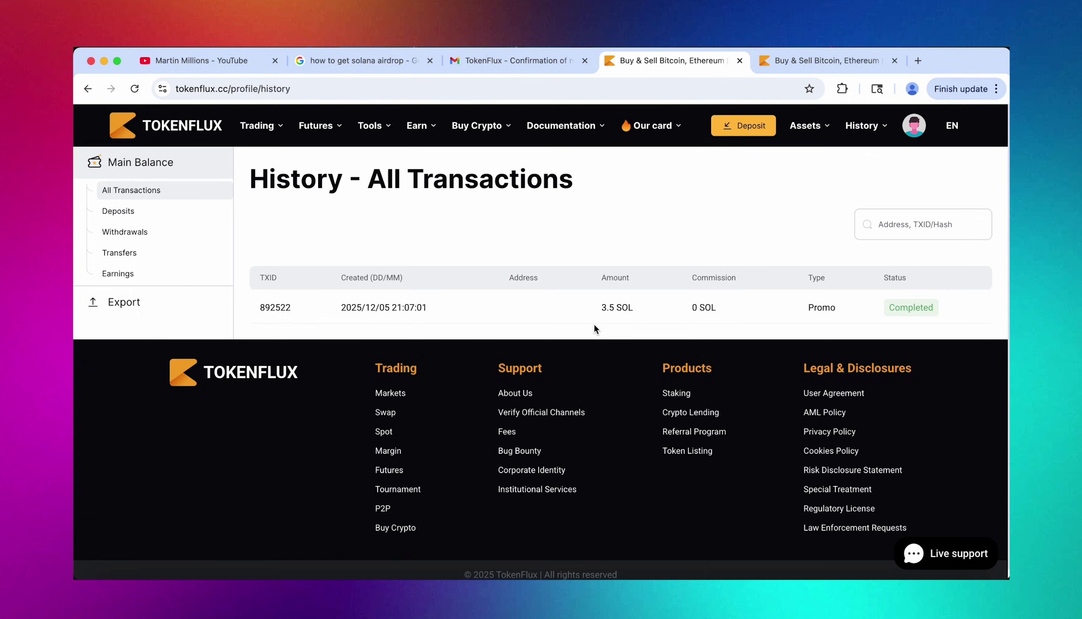
Open the Assets Overview, close the duplicate tab, and find SOL at 3.5 worth 464.14 USD.
{"action": "left_click_drag", "start_coordinate": [600, 308], "coordinate": [641, 310]}
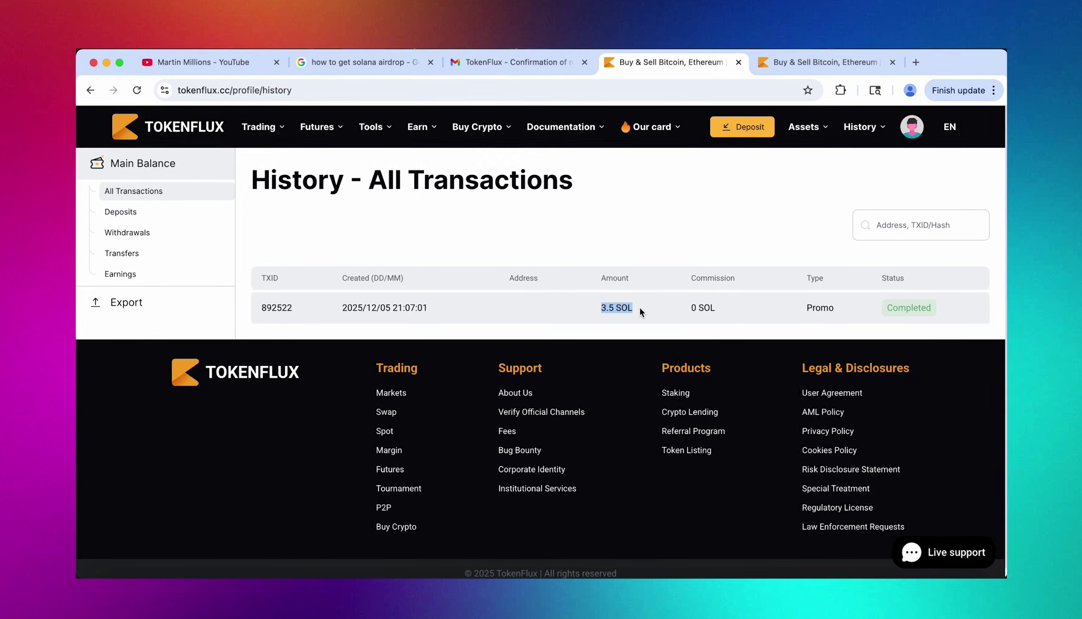
{"action": "left_click", "coordinate": [640, 308]}
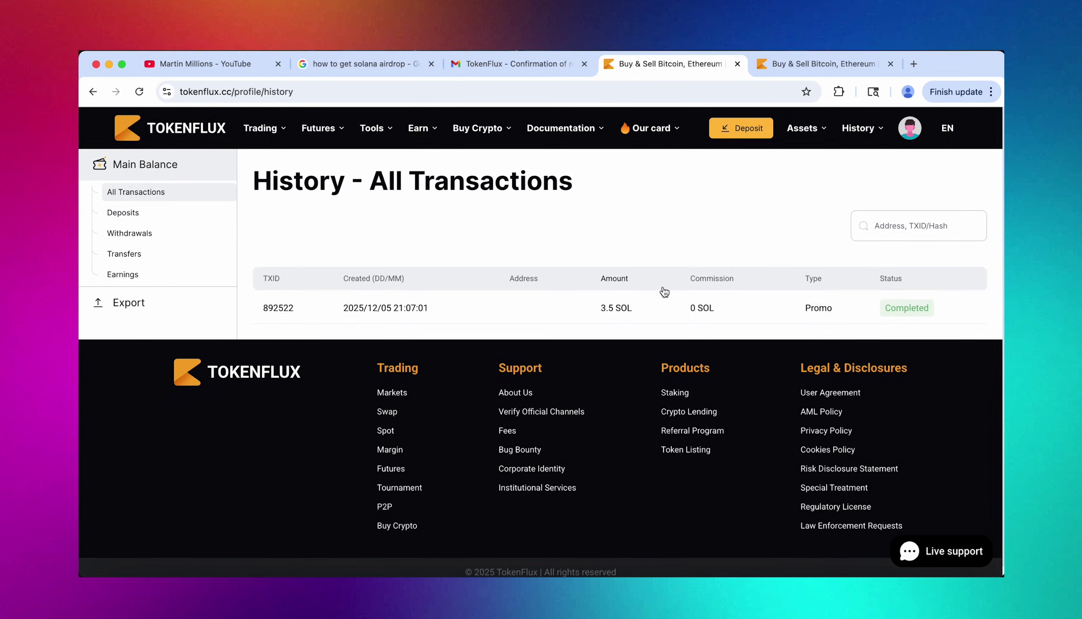
{"action": "mouse_move", "coordinate": [800, 141]}
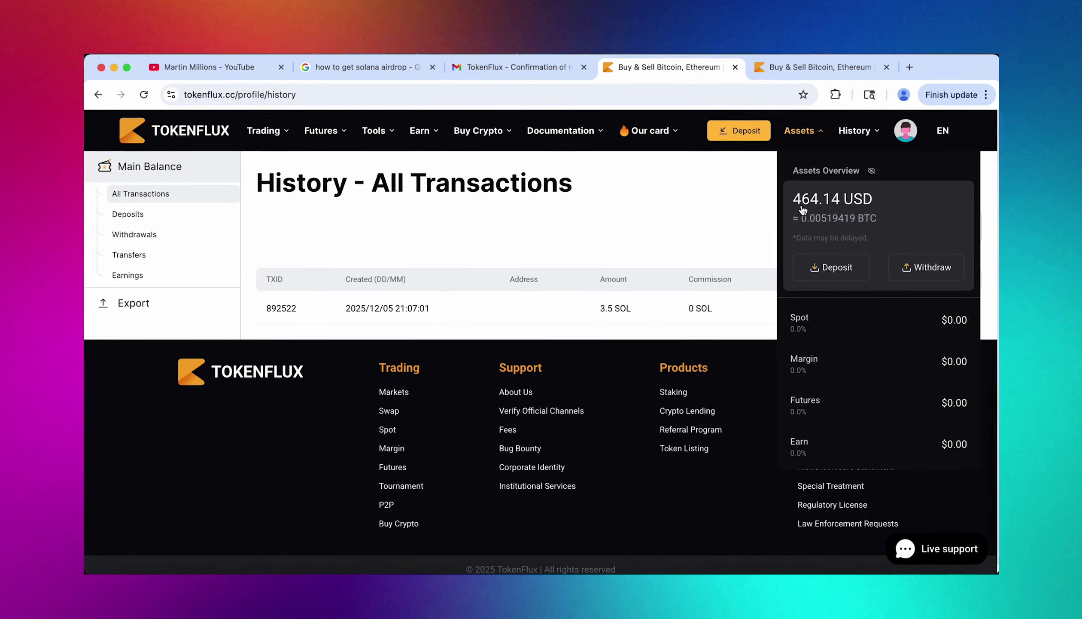
{"action": "left_click", "coordinate": [828, 209]}
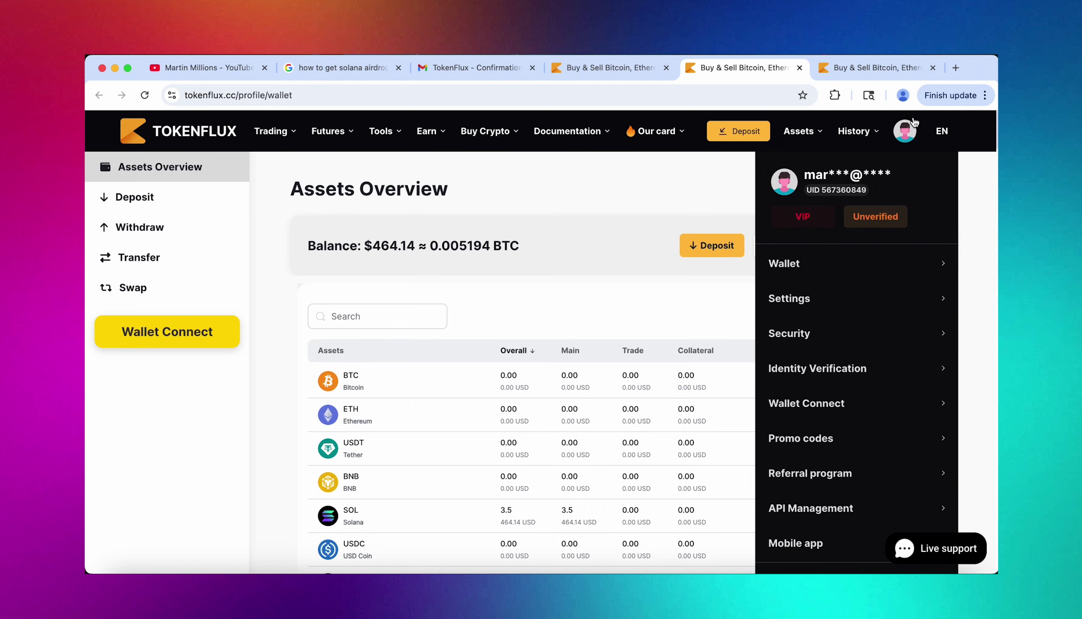
{"action": "left_click", "coordinate": [933, 68]}
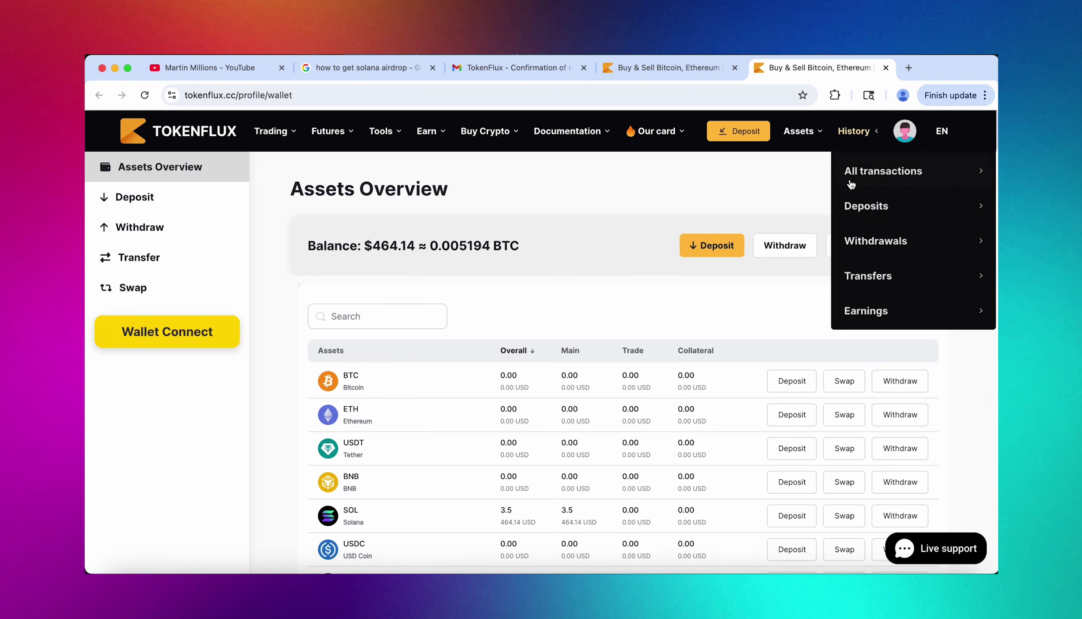
{"action": "scroll", "coordinate": [647, 424], "scroll_direction": "down", "scroll_amount": 5}
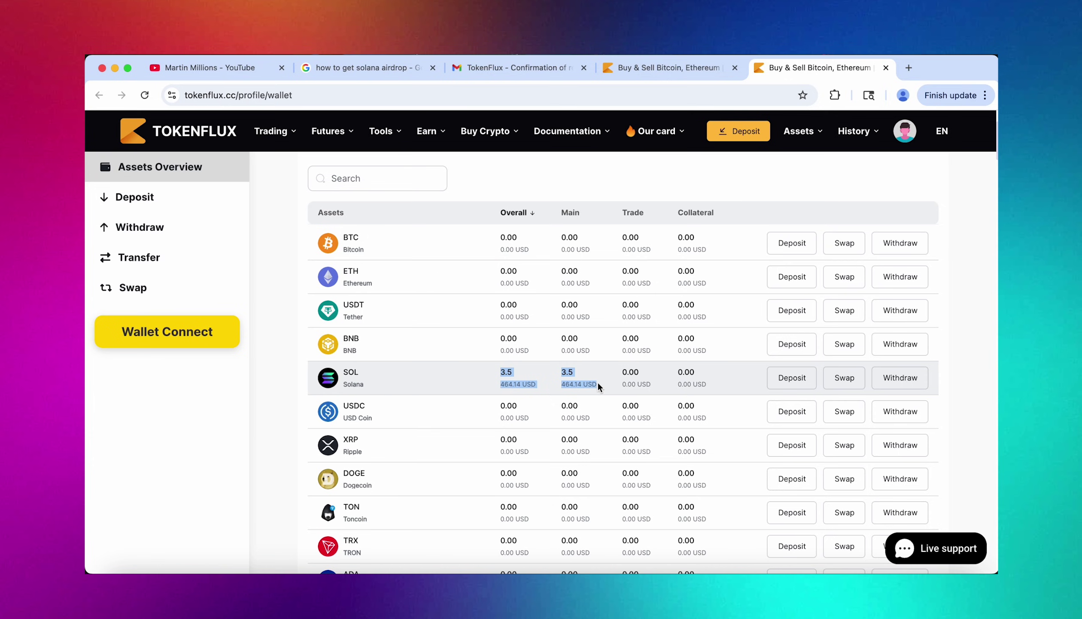
{"action": "left_click", "coordinate": [740, 578]}
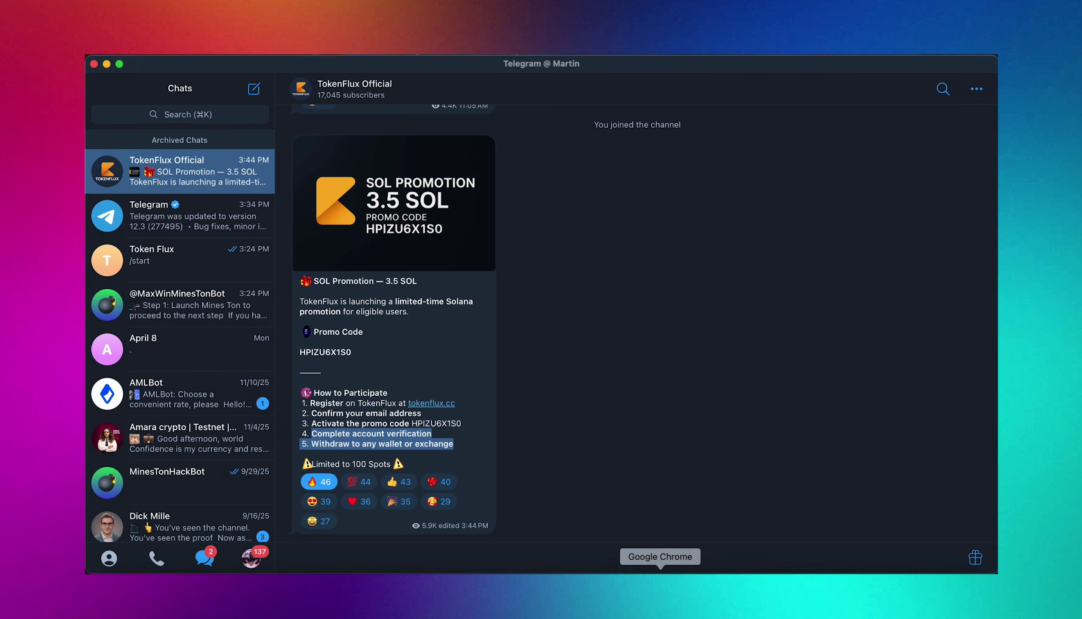
{"action": "left_click", "coordinate": [661, 589]}
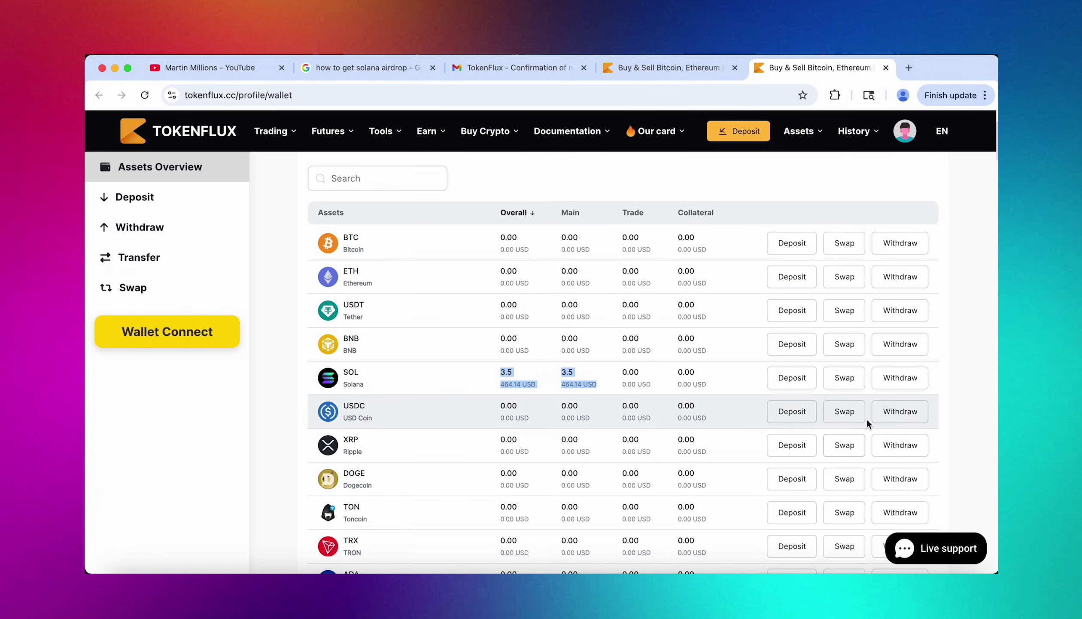
Start a SOL withdrawal and copy the SOL receiving address from Trust Wallet.
{"action": "left_click", "coordinate": [895, 387]}
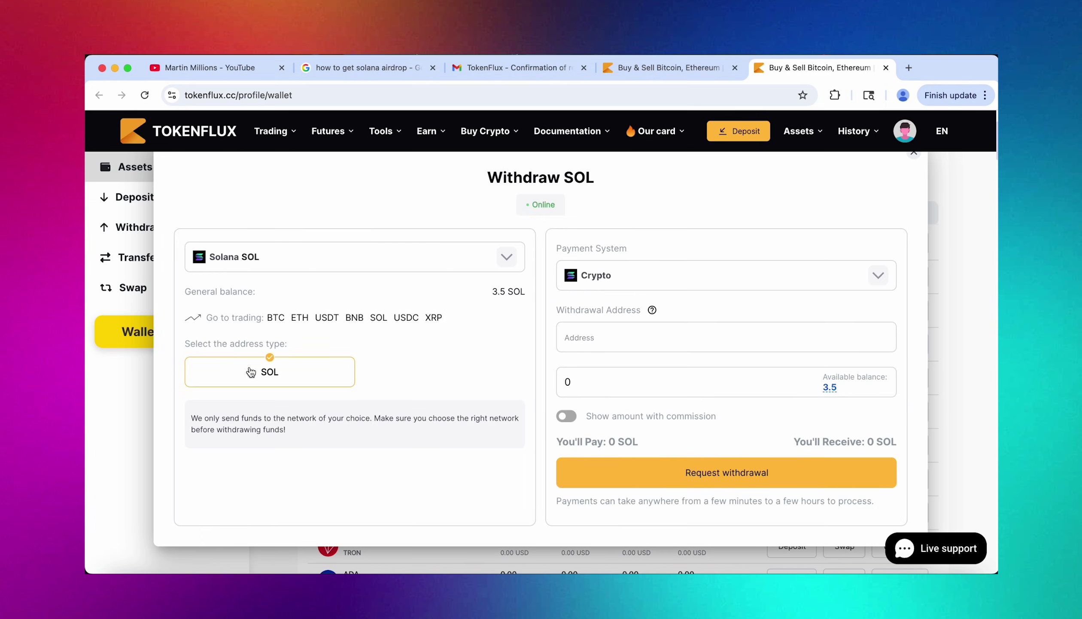
{"action": "left_click", "coordinate": [574, 331]}
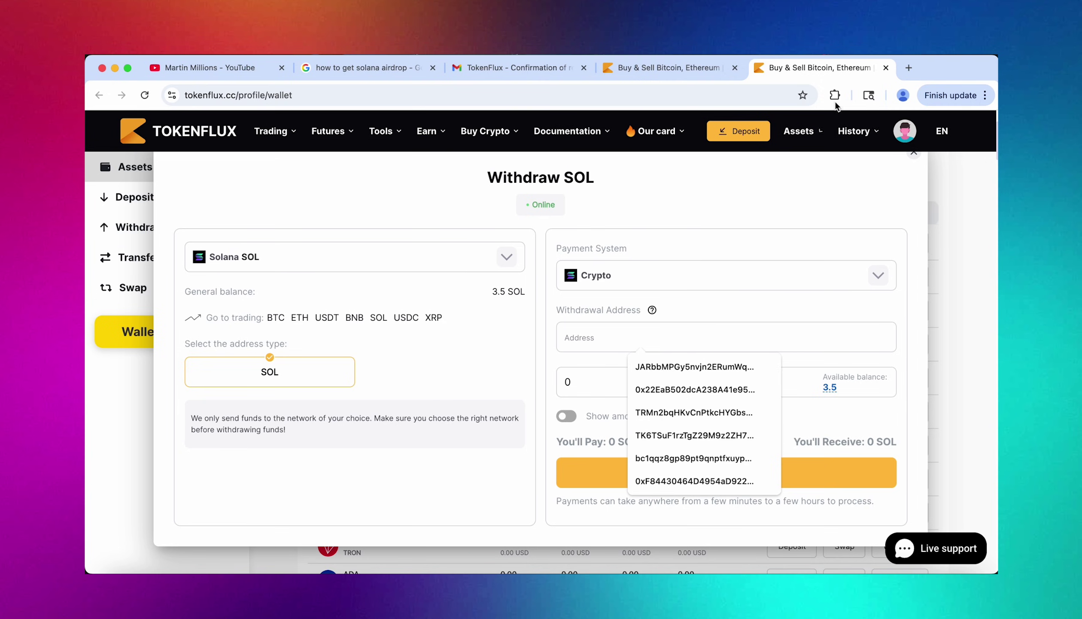
{"action": "left_click", "coordinate": [836, 95]}
{"action": "left_click", "coordinate": [727, 196]}
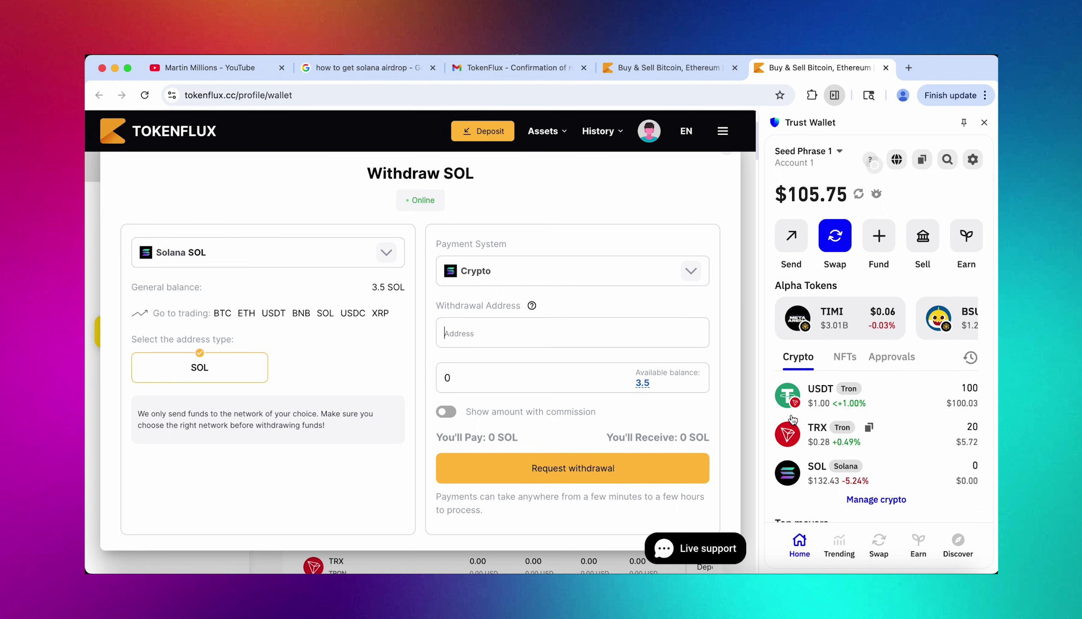
{"action": "left_click", "coordinate": [931, 474]}
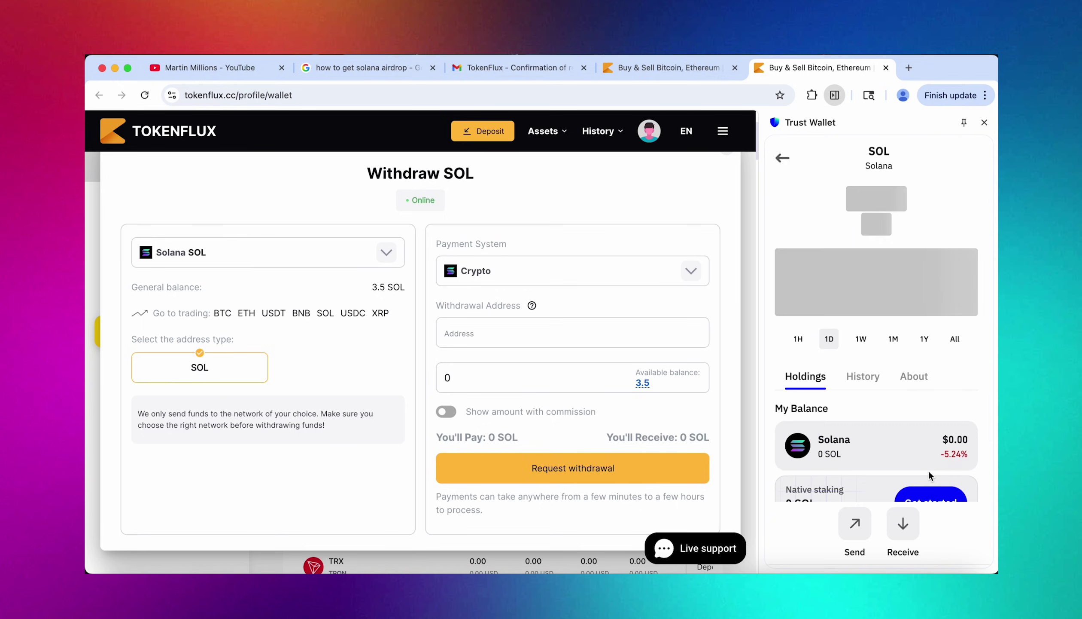
{"action": "left_click", "coordinate": [906, 521]}
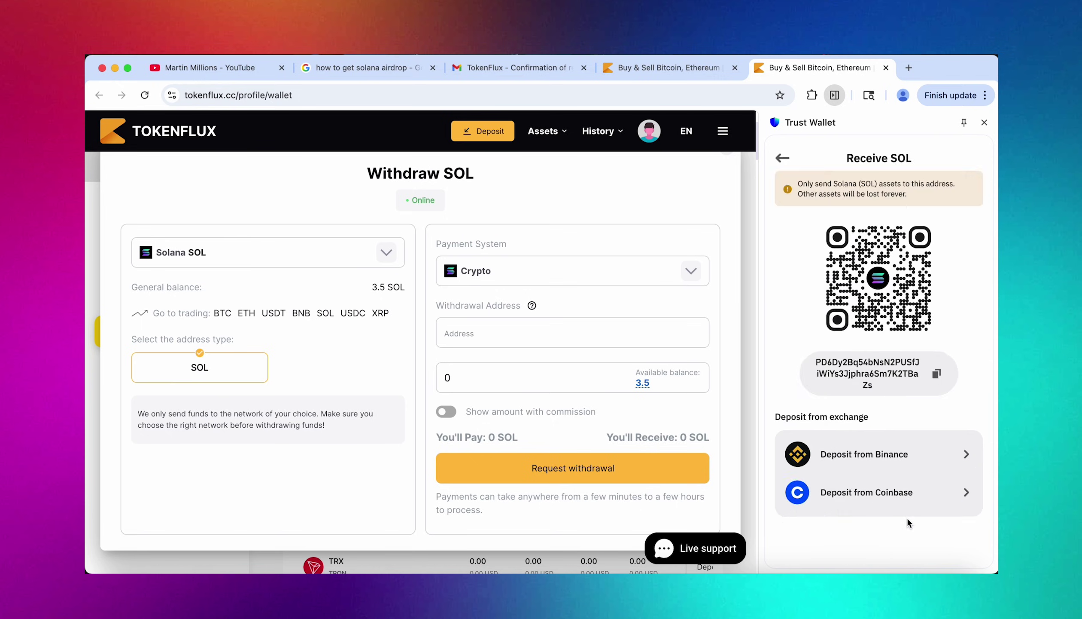
{"action": "left_click", "coordinate": [938, 377]}
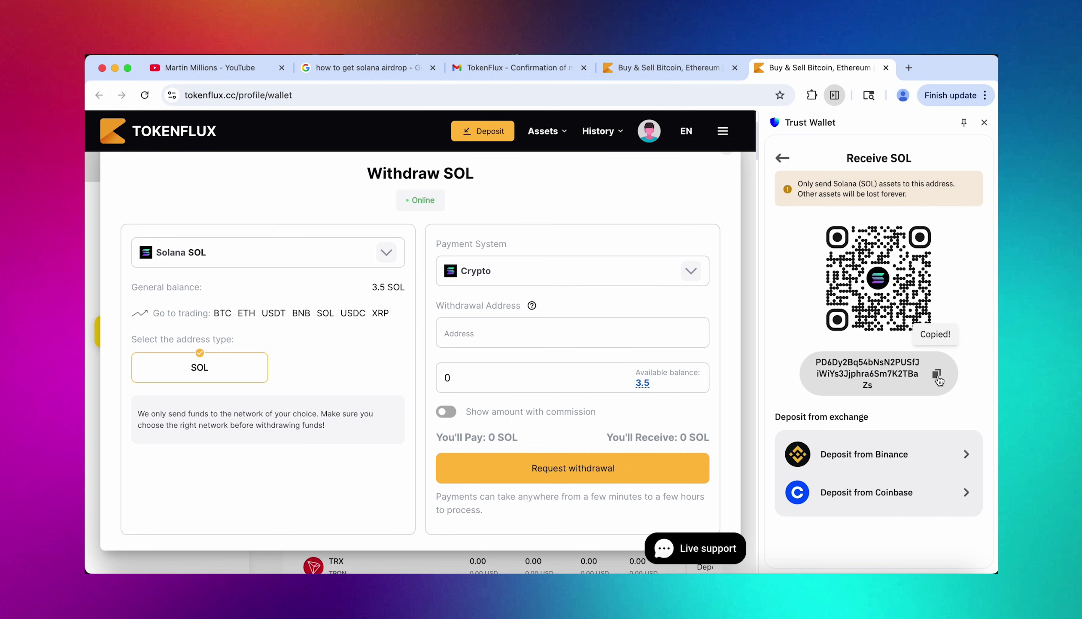
Paste the Trust Wallet address as destination and request the 3.5 SOL withdrawal.
{"action": "right_click", "coordinate": [461, 338]}
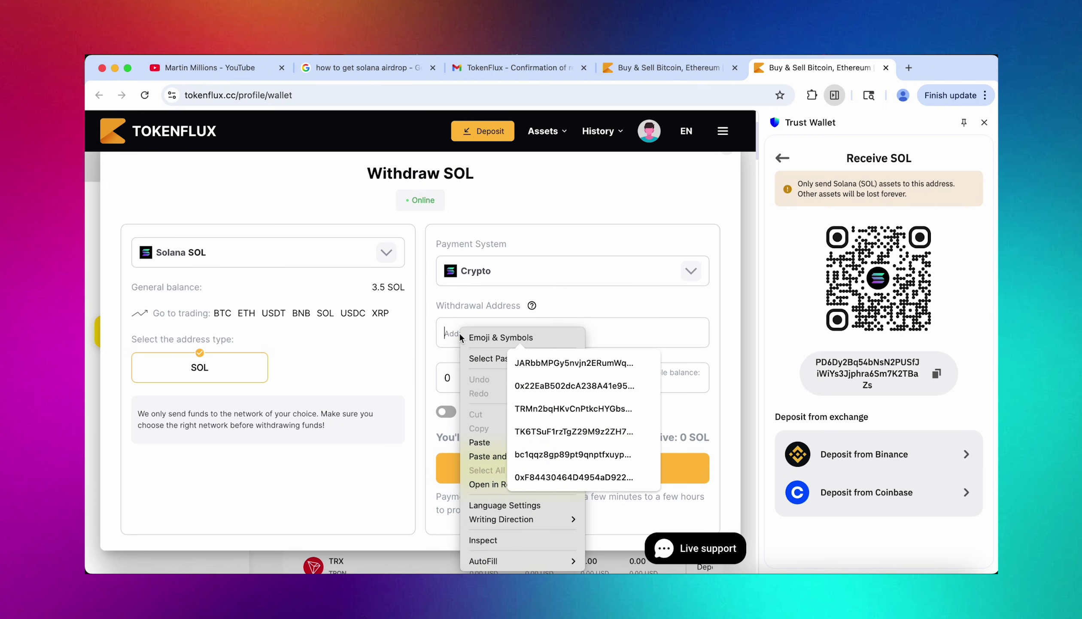
{"action": "left_click", "coordinate": [481, 442]}
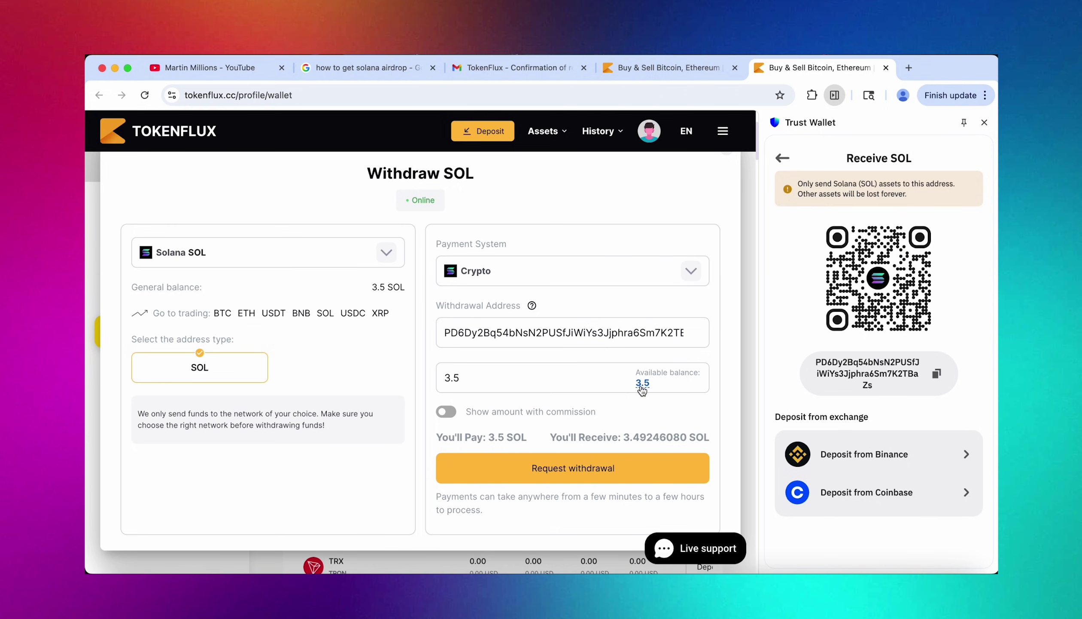
{"action": "left_click", "coordinate": [595, 477]}
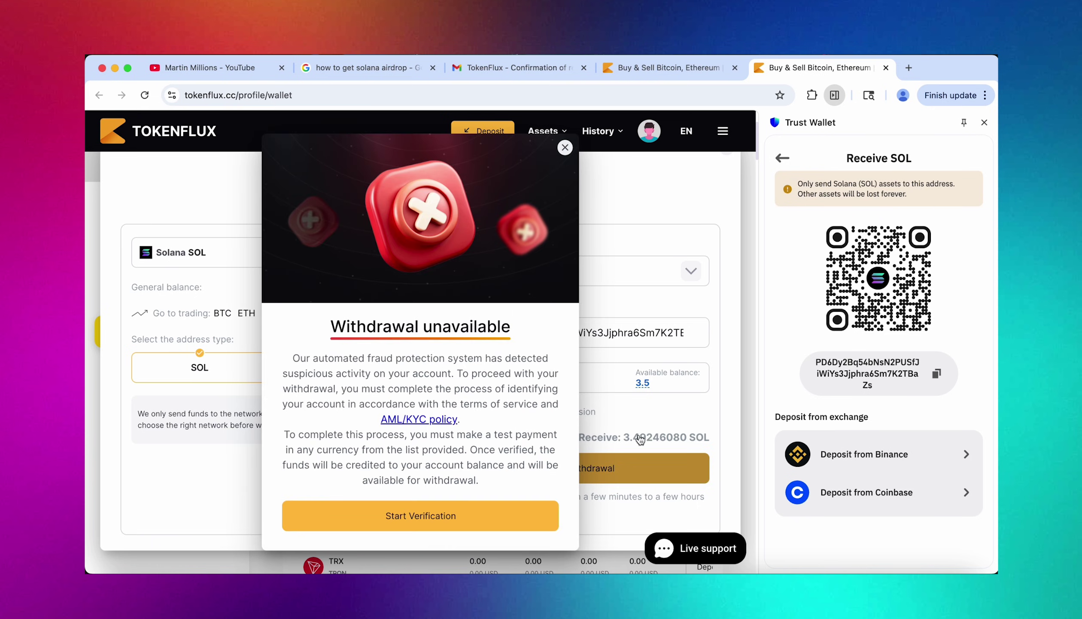
Close the Trust Wallet side panel so the Withdrawal unavailable notice spans the page.
{"action": "left_click", "coordinate": [987, 126]}
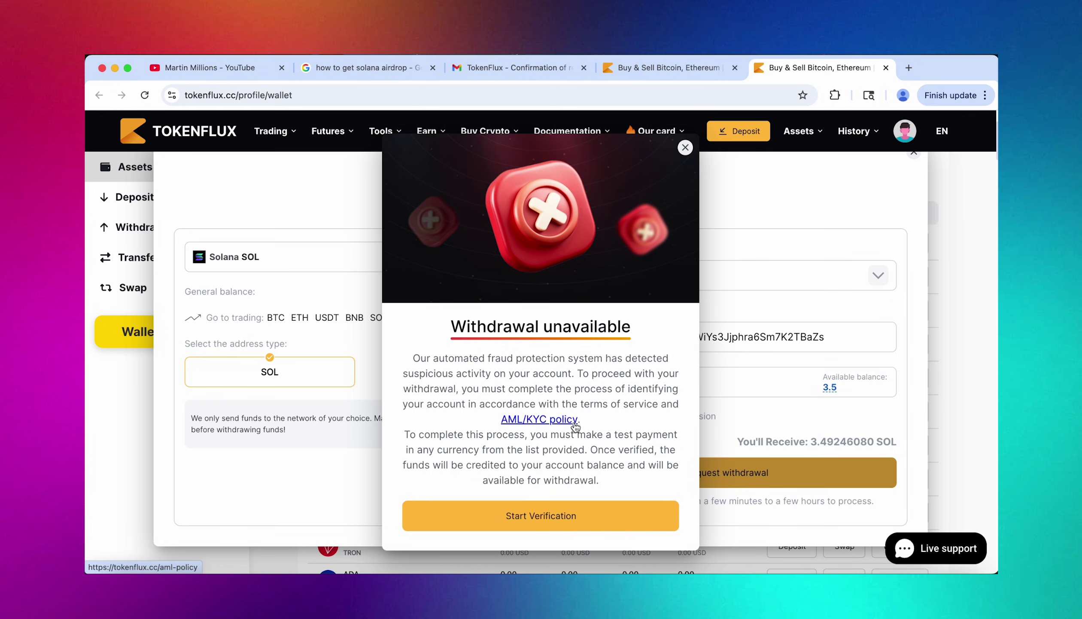
Start verification and select Tether USDT with the TRC20 address type as deposit coin.
{"action": "left_click", "coordinate": [537, 519]}
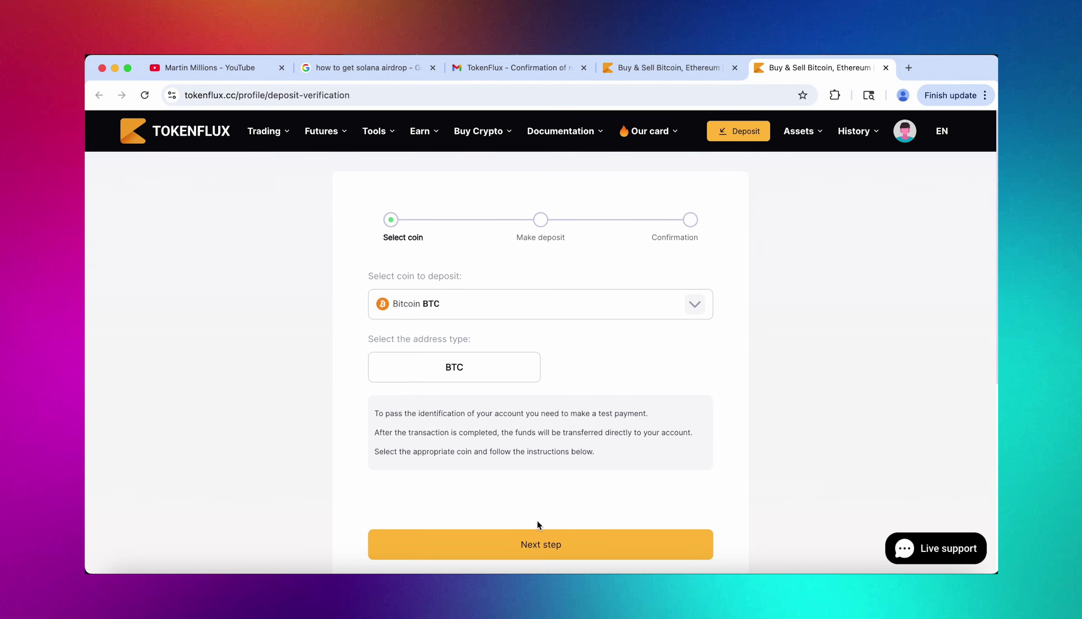
{"action": "left_click", "coordinate": [589, 310]}
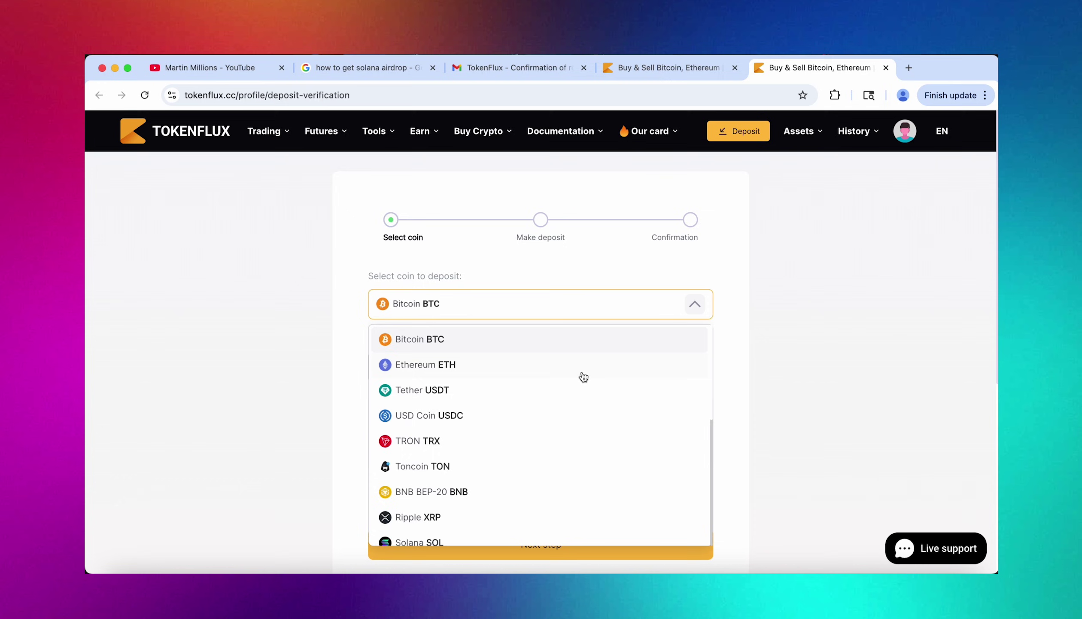
{"action": "scroll", "coordinate": [575, 451], "scroll_direction": "down", "scroll_amount": 7}
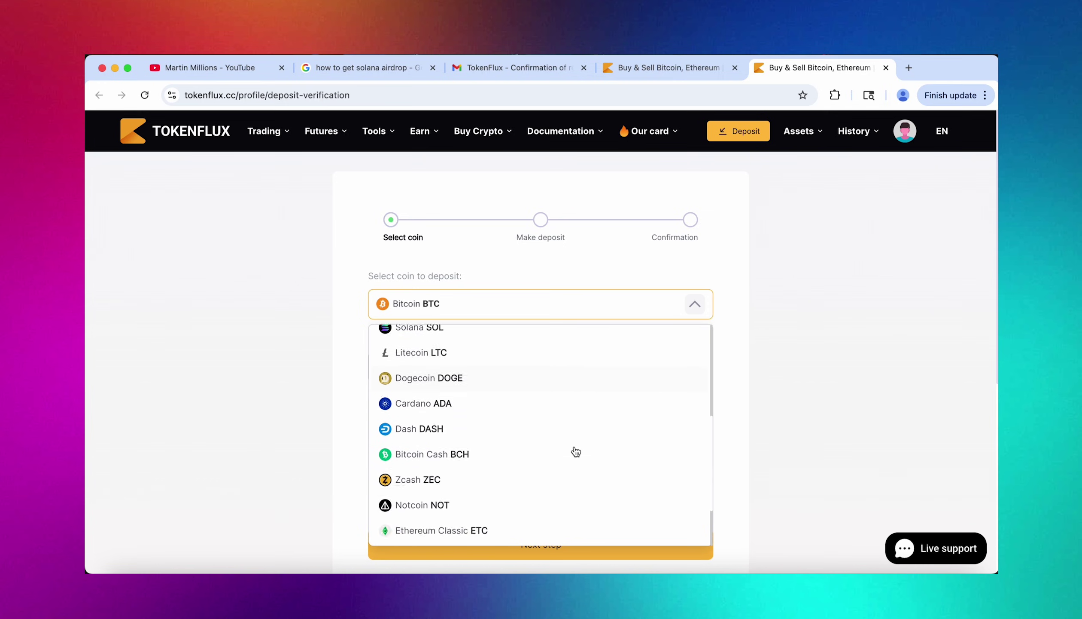
{"action": "scroll", "coordinate": [576, 451], "scroll_direction": "up", "scroll_amount": 7}
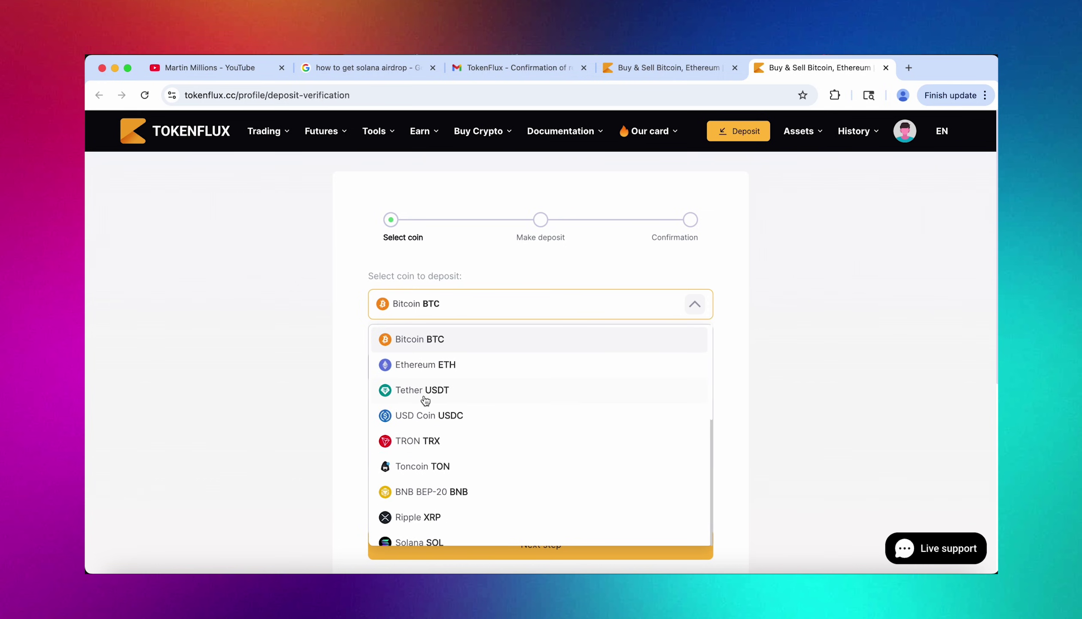
{"action": "left_click", "coordinate": [448, 402]}
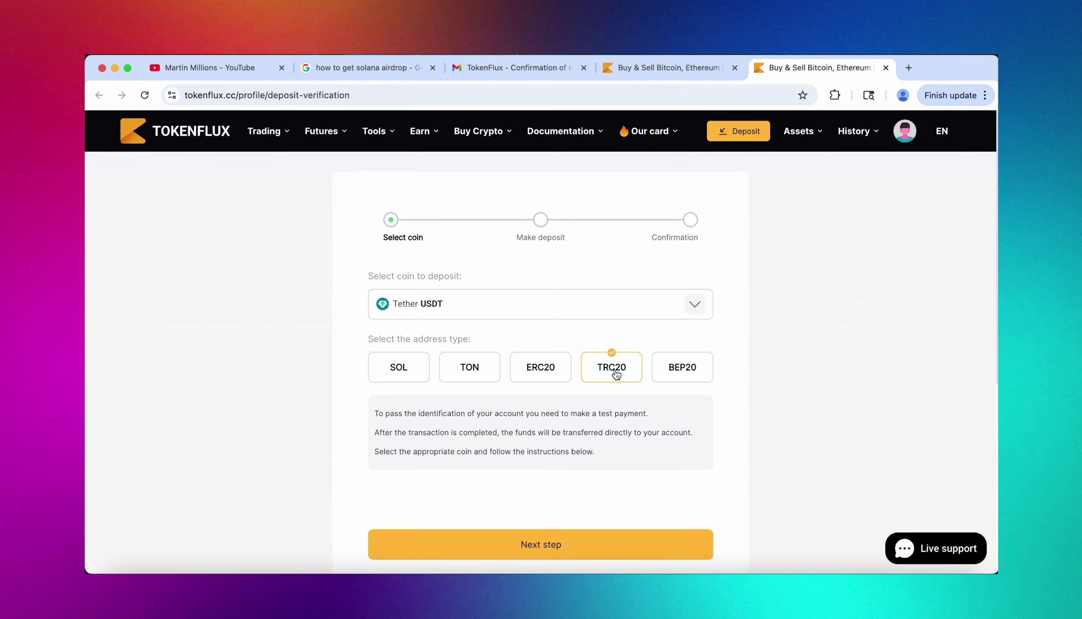
Advance to the Make deposit step for 100 USDT (TRC20) and copy the deposit address.
{"action": "left_click", "coordinate": [542, 548]}
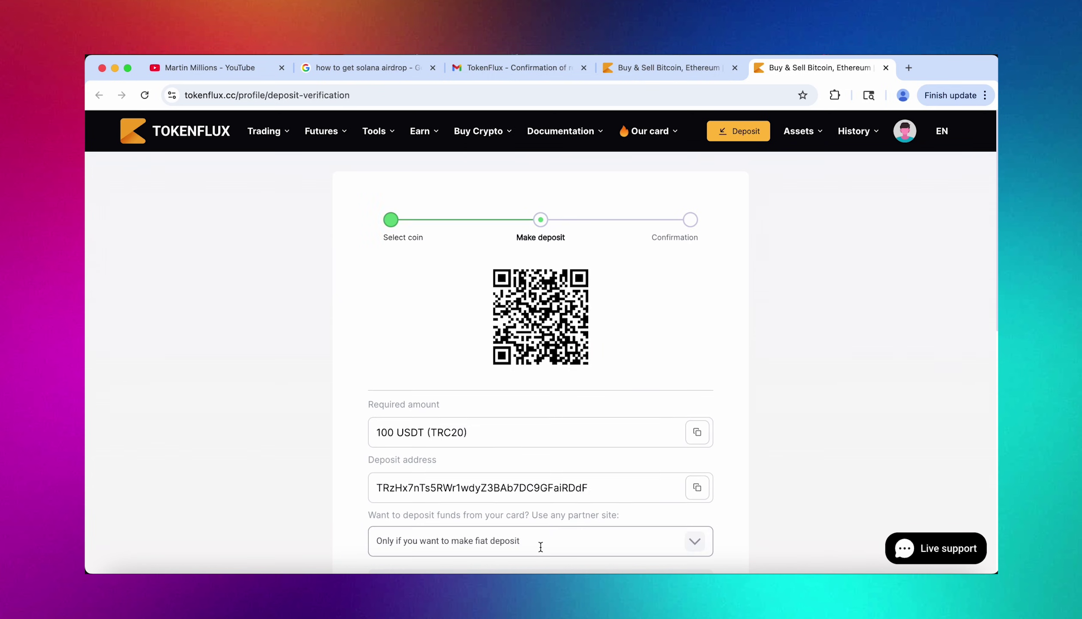
{"action": "scroll", "coordinate": [541, 546], "scroll_direction": "down", "scroll_amount": 5}
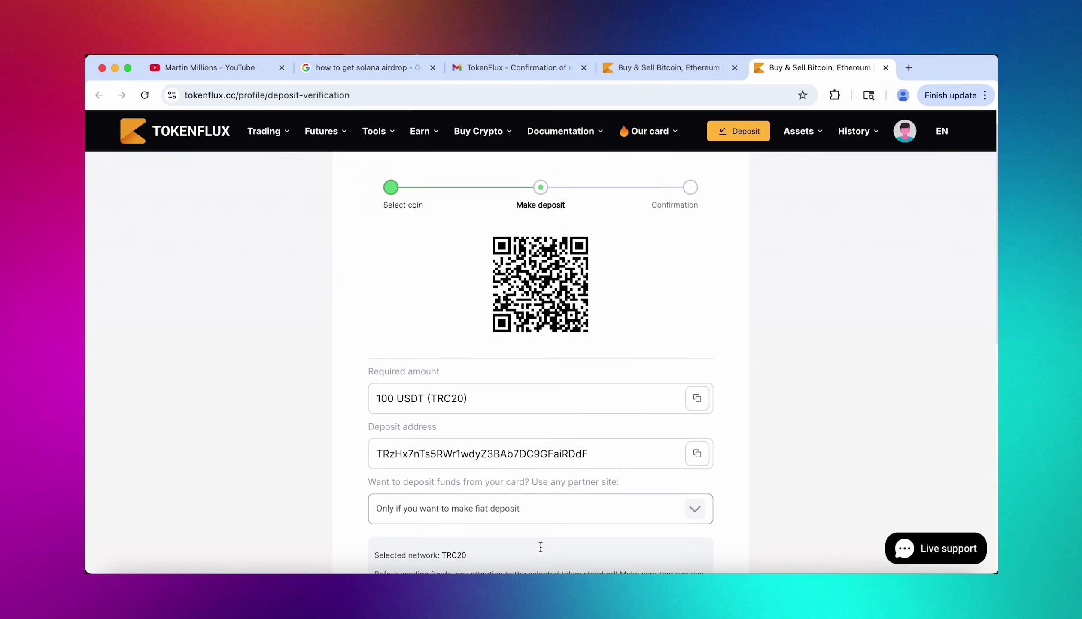
{"action": "left_click", "coordinate": [694, 403]}
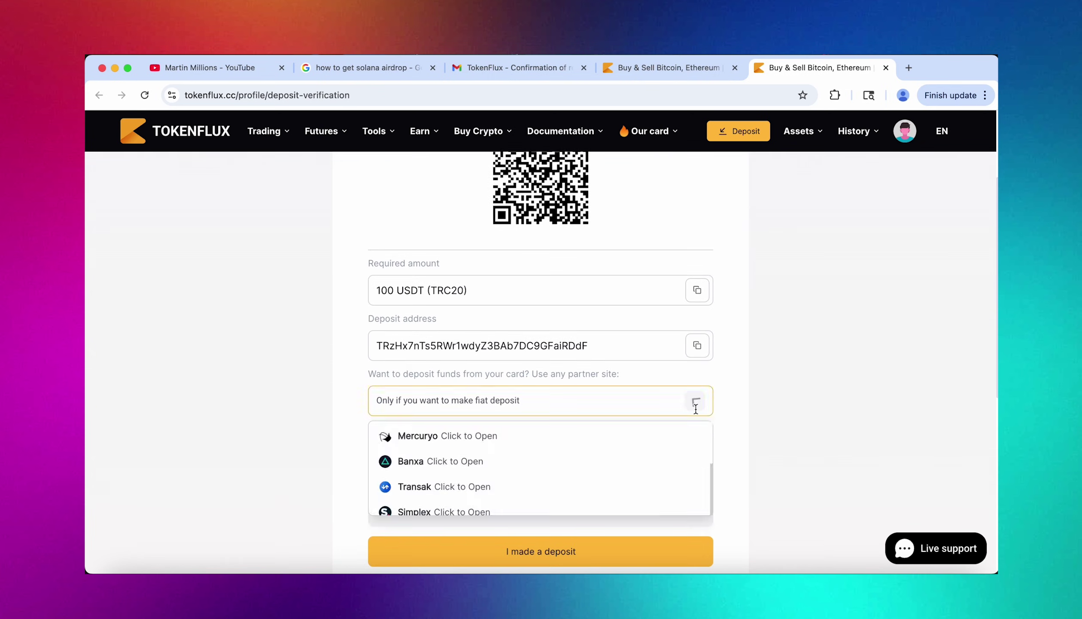
{"action": "scroll", "coordinate": [576, 473], "scroll_direction": "down", "scroll_amount": 3}
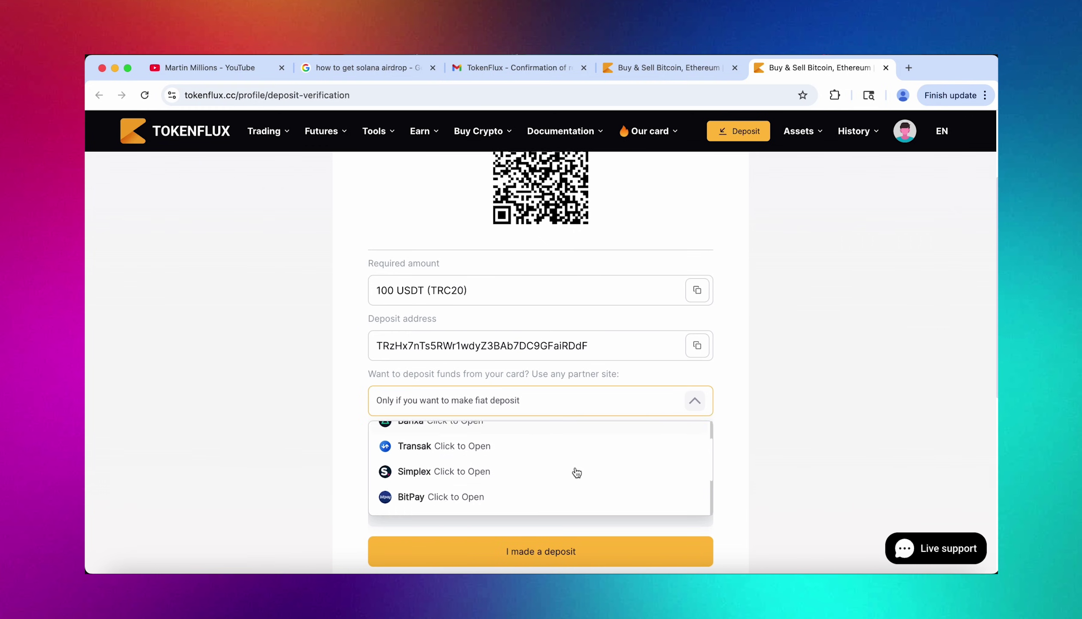
{"action": "scroll", "coordinate": [577, 473], "scroll_direction": "up", "scroll_amount": 3}
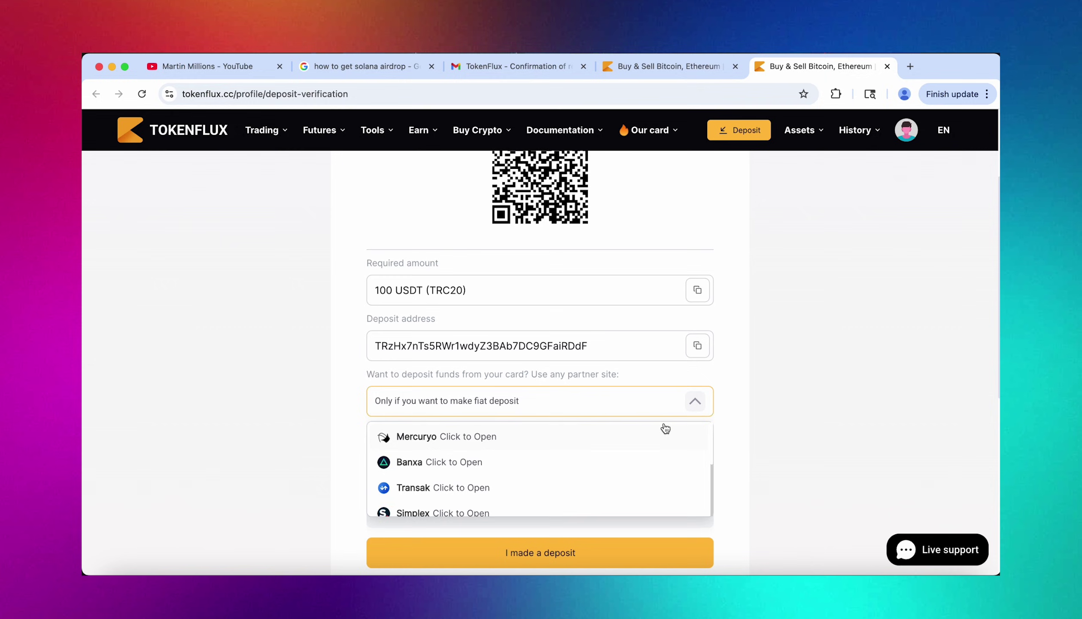
{"action": "left_click", "coordinate": [697, 401]}
{"action": "left_click", "coordinate": [700, 349]}
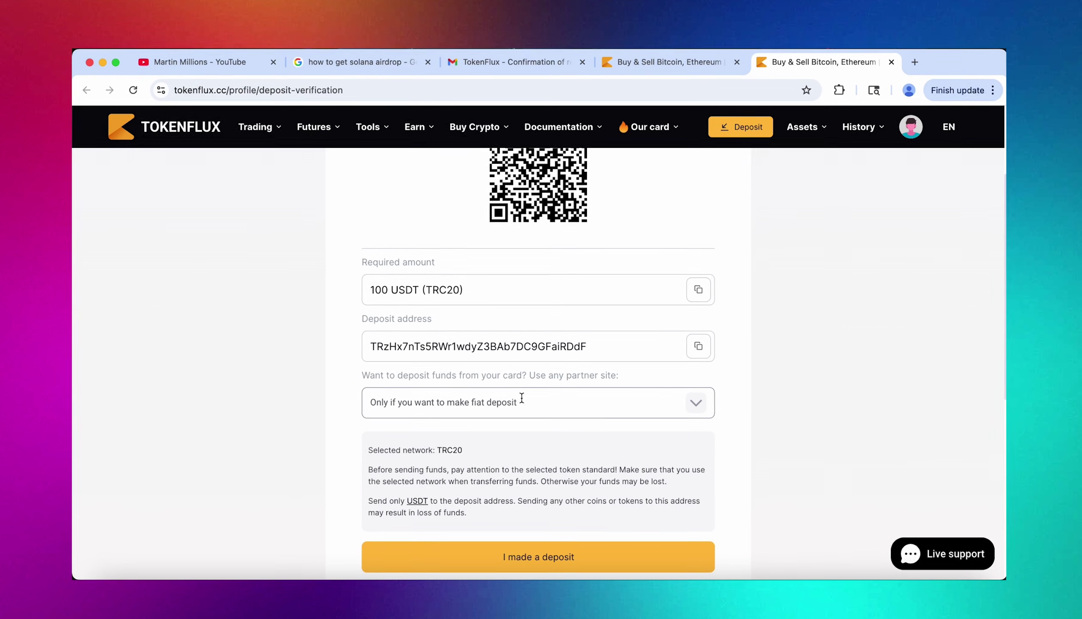
{"action": "scroll", "coordinate": [522, 398], "scroll_direction": "up", "scroll_amount": 3}
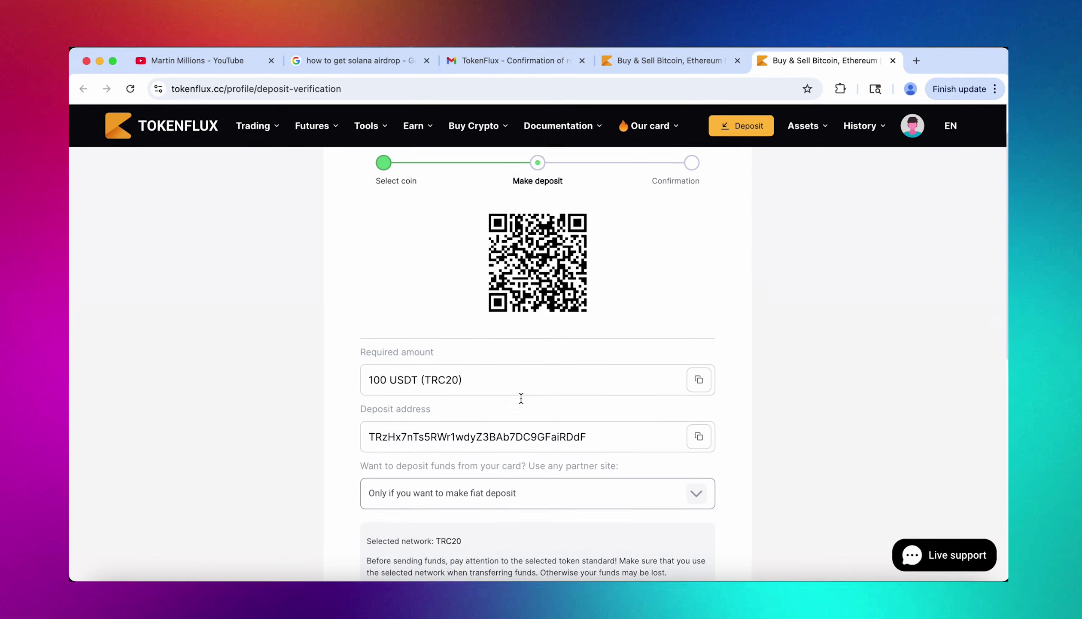
Open Trust Wallet and begin sending USDT on Tron.
{"action": "left_click", "coordinate": [841, 87]}
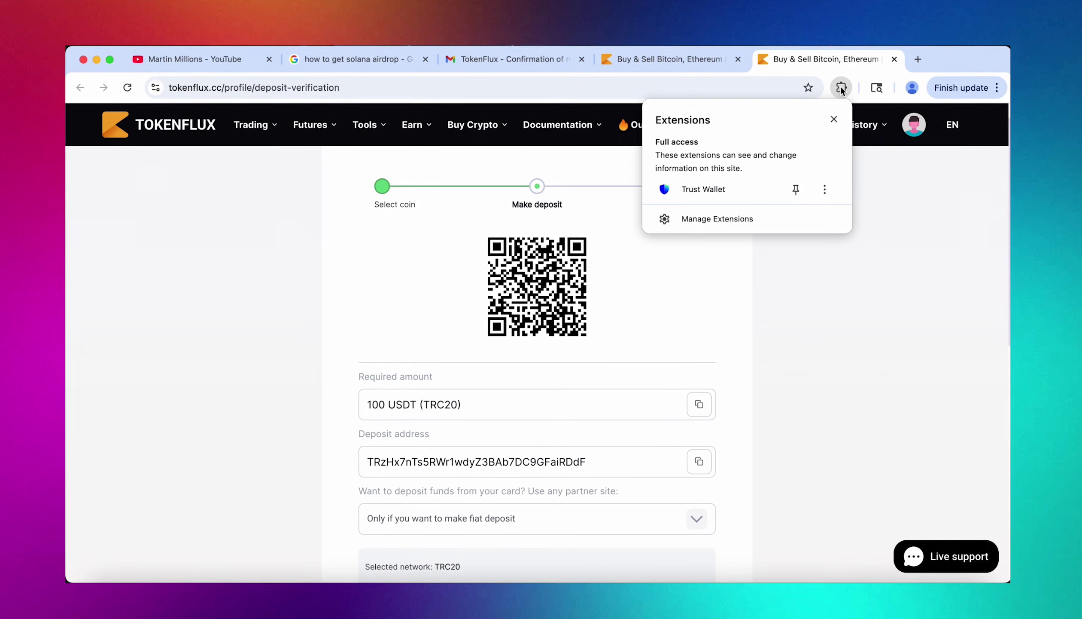
{"action": "left_click", "coordinate": [741, 189]}
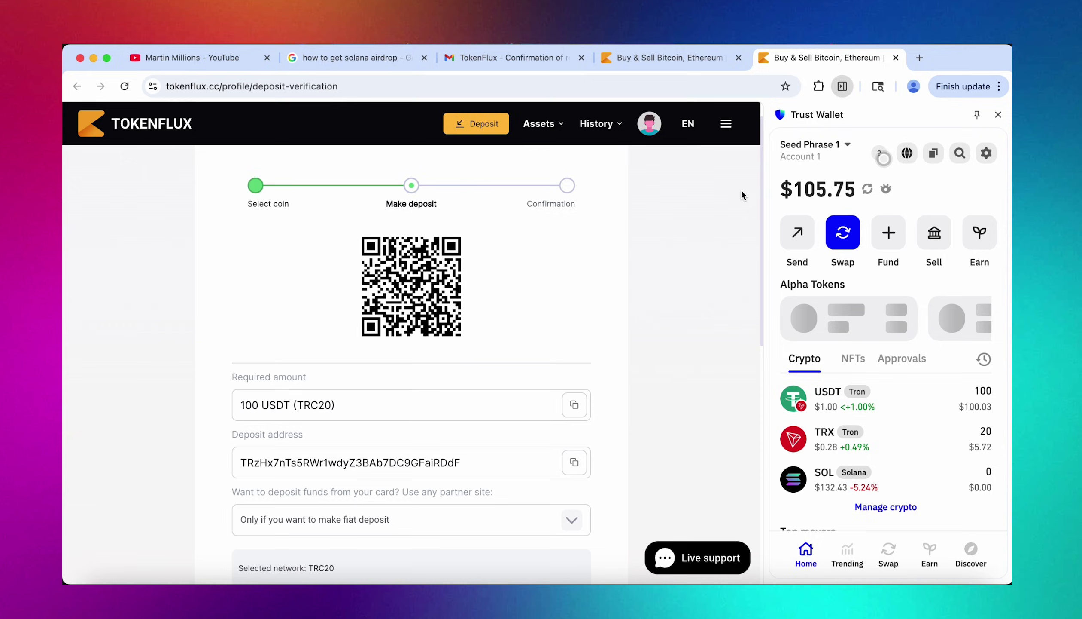
{"action": "left_click", "coordinate": [933, 396]}
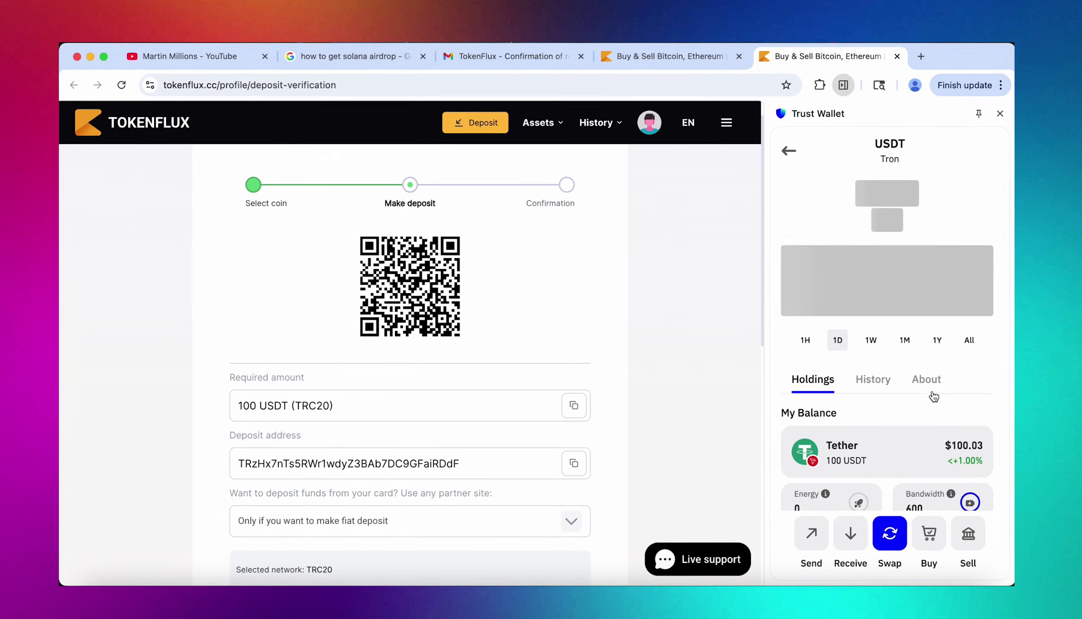
{"action": "left_click", "coordinate": [813, 544]}
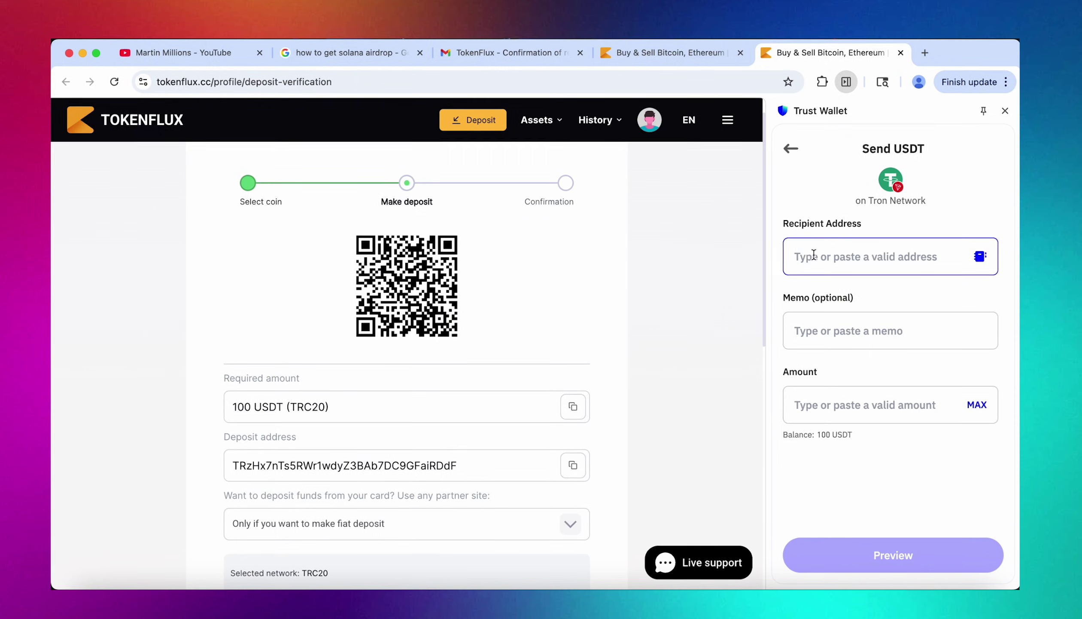
Paste the TokenFlux deposit address, set the amount to MAX 100 USDT, and preview.
{"action": "right_click", "coordinate": [814, 254]}
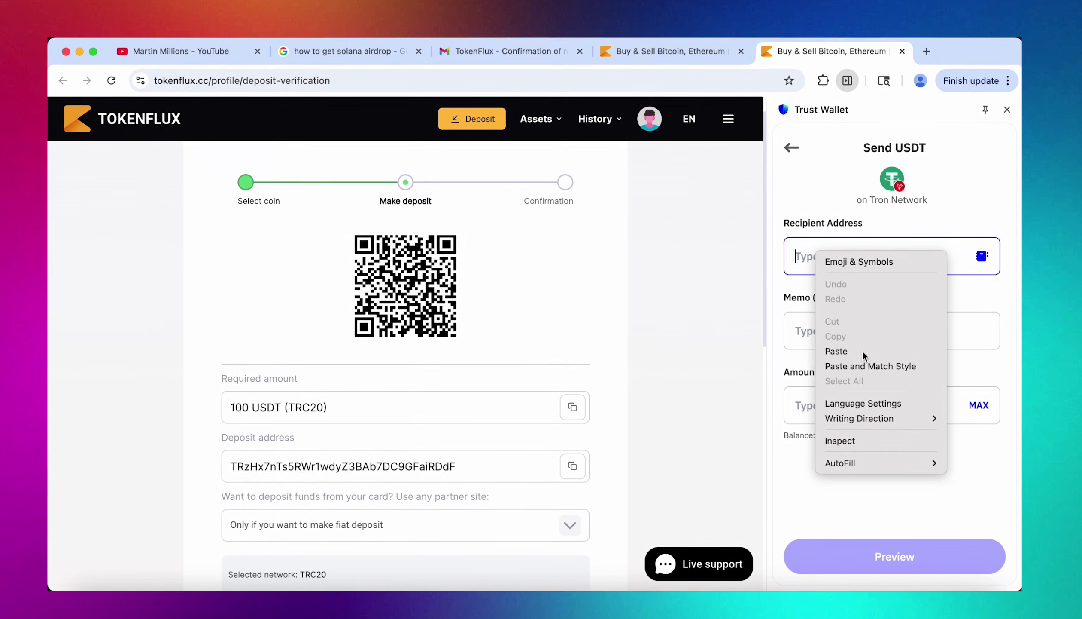
{"action": "left_click", "coordinate": [863, 349]}
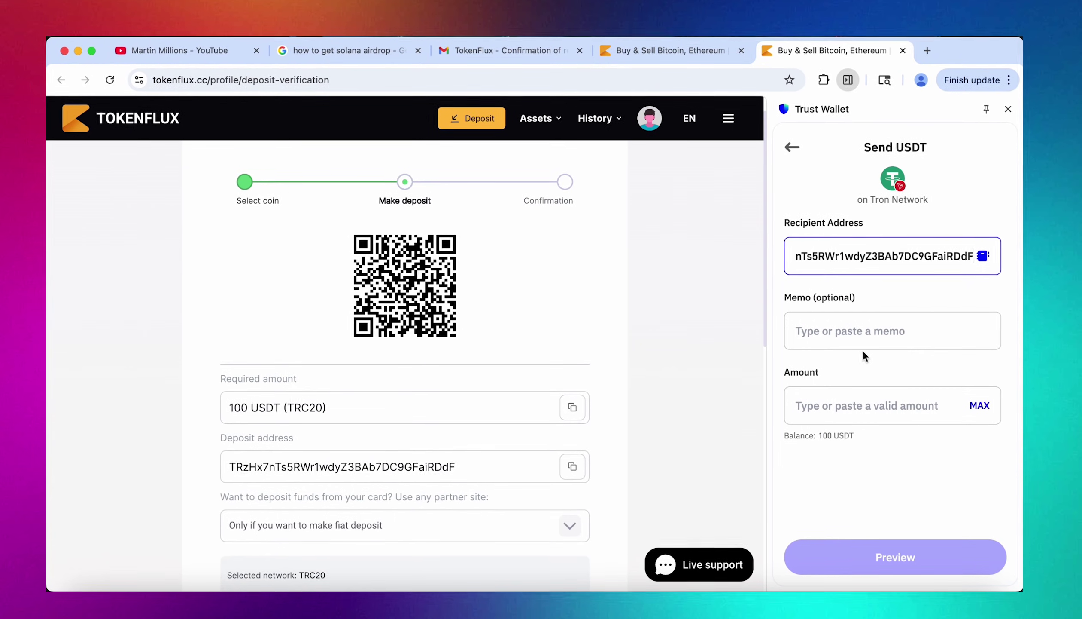
{"action": "left_click", "coordinate": [974, 407]}
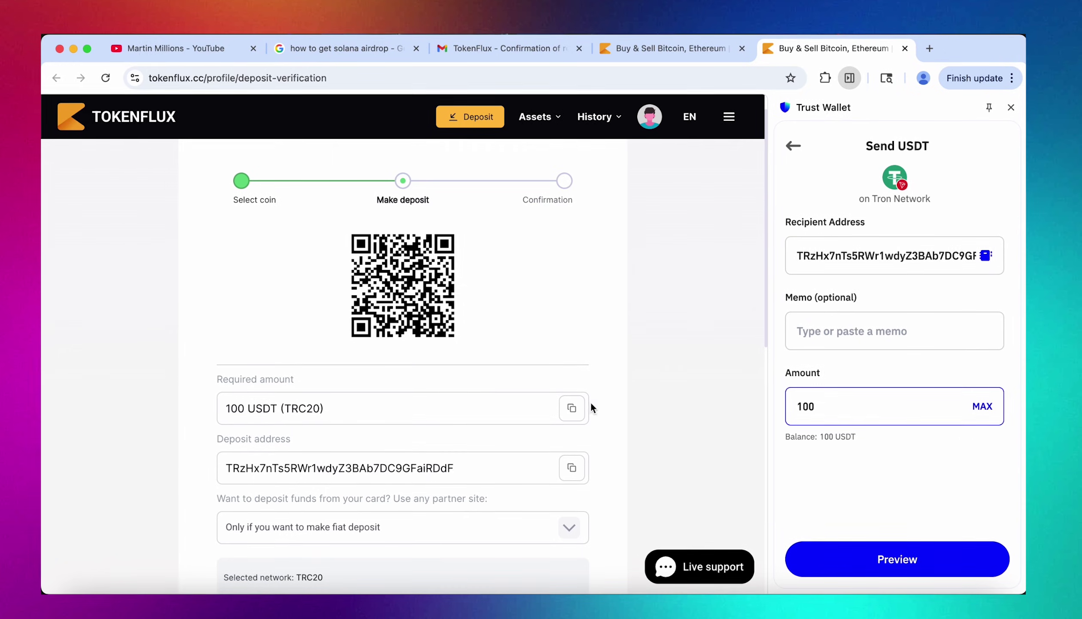
{"action": "left_click_drag", "start_coordinate": [222, 408], "coordinate": [248, 405]}
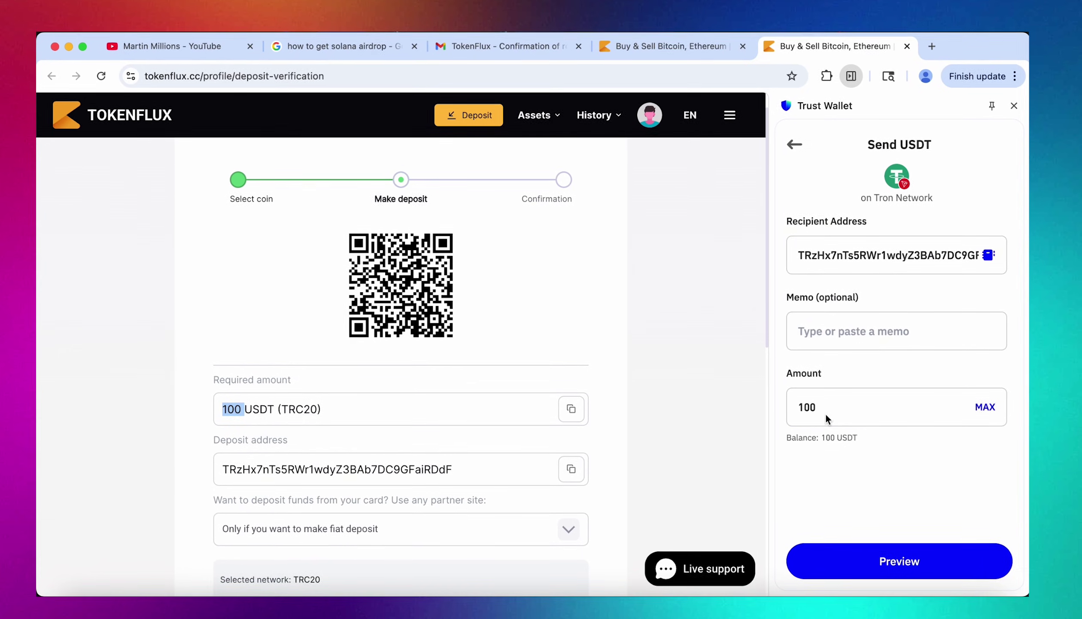
{"action": "left_click_drag", "start_coordinate": [822, 407], "coordinate": [771, 408]}
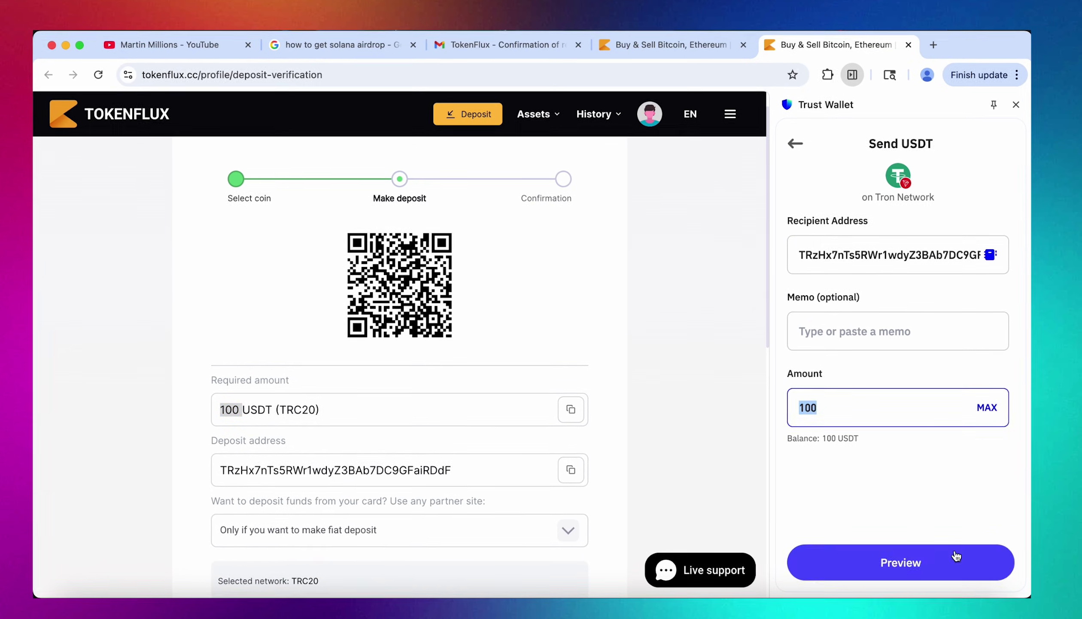
{"action": "left_click", "coordinate": [953, 565]}
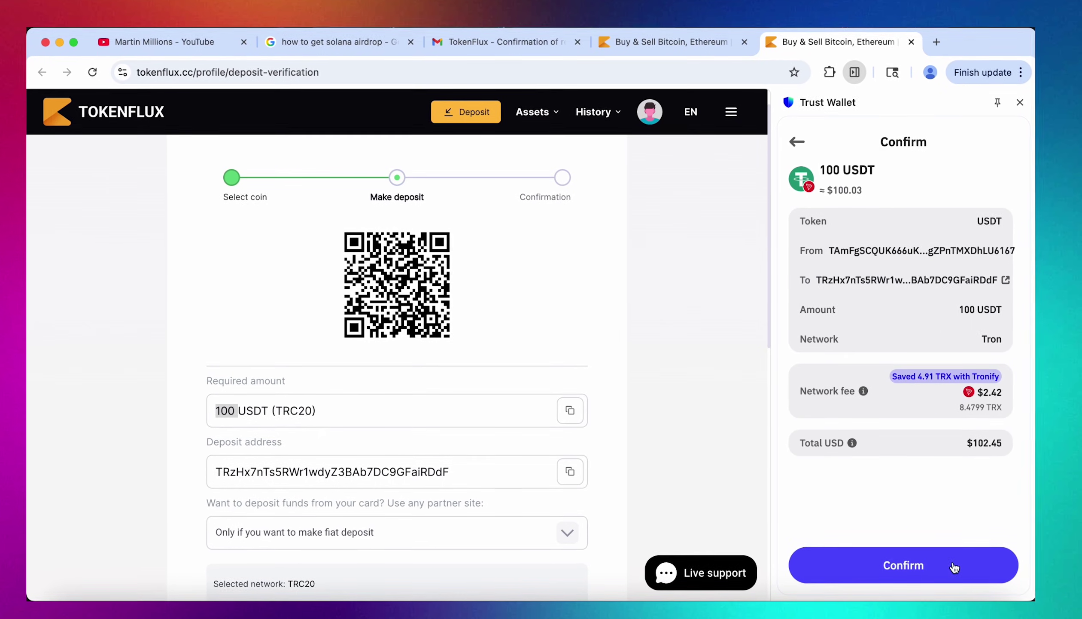
Send the 100 USDT and verify its History details show Confirmed with a 13.046 TRX fee.
{"action": "left_click", "coordinate": [954, 563]}
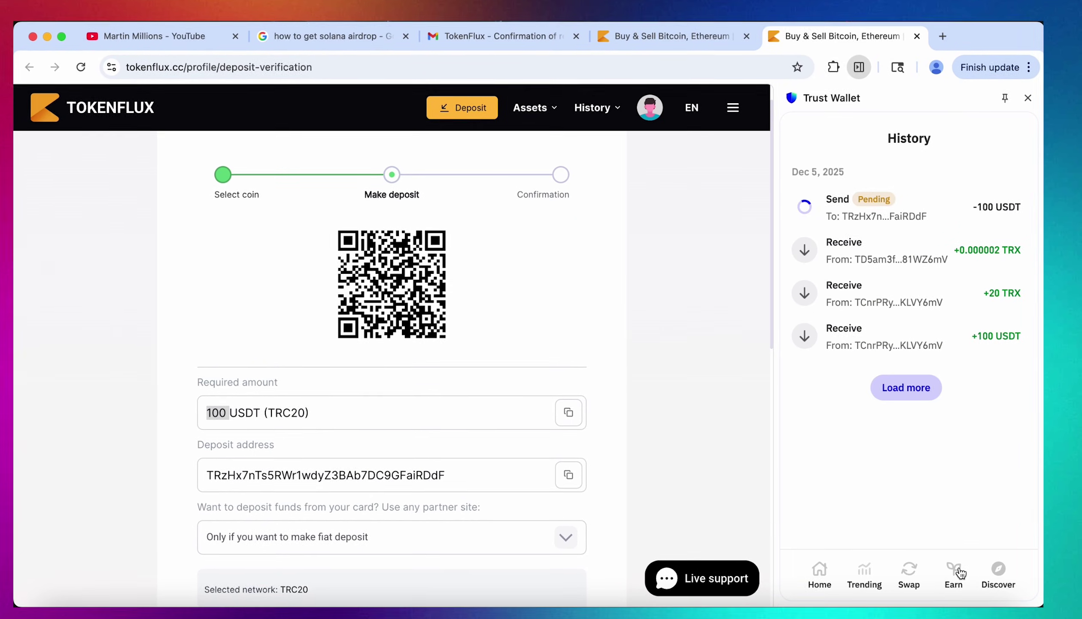
{"action": "left_click", "coordinate": [926, 201]}
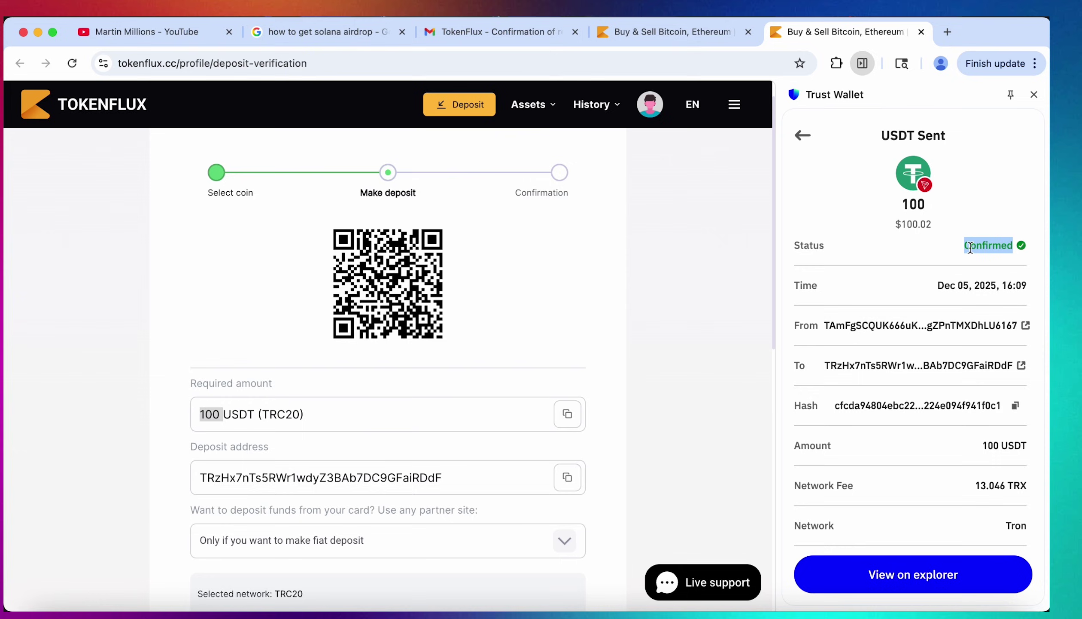
{"action": "left_click", "coordinate": [951, 237]}
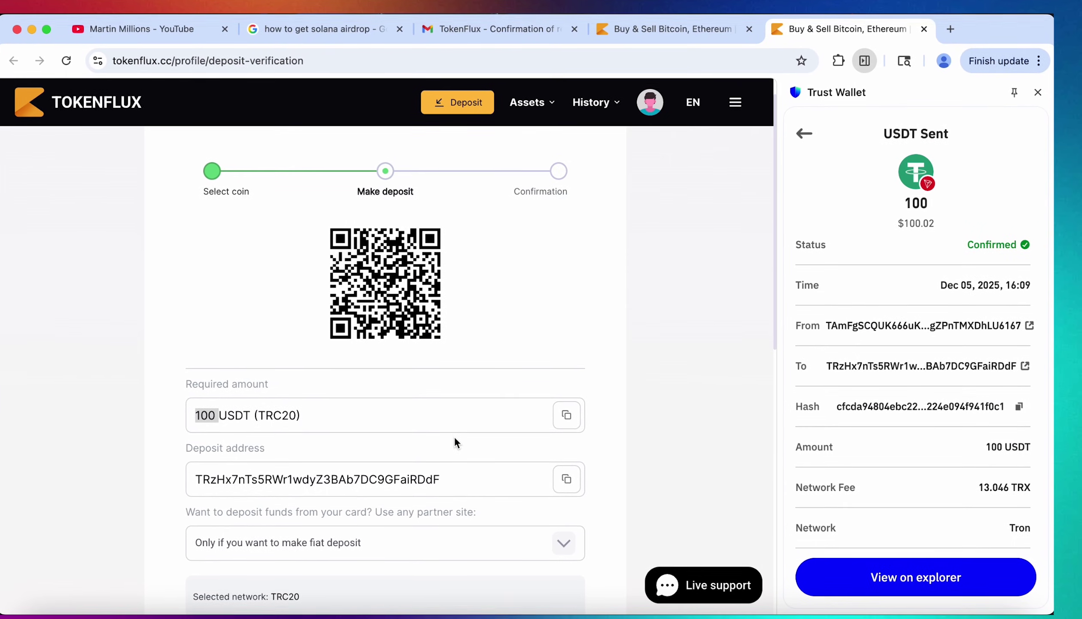
{"action": "scroll", "coordinate": [454, 436], "scroll_direction": "down", "scroll_amount": 6}
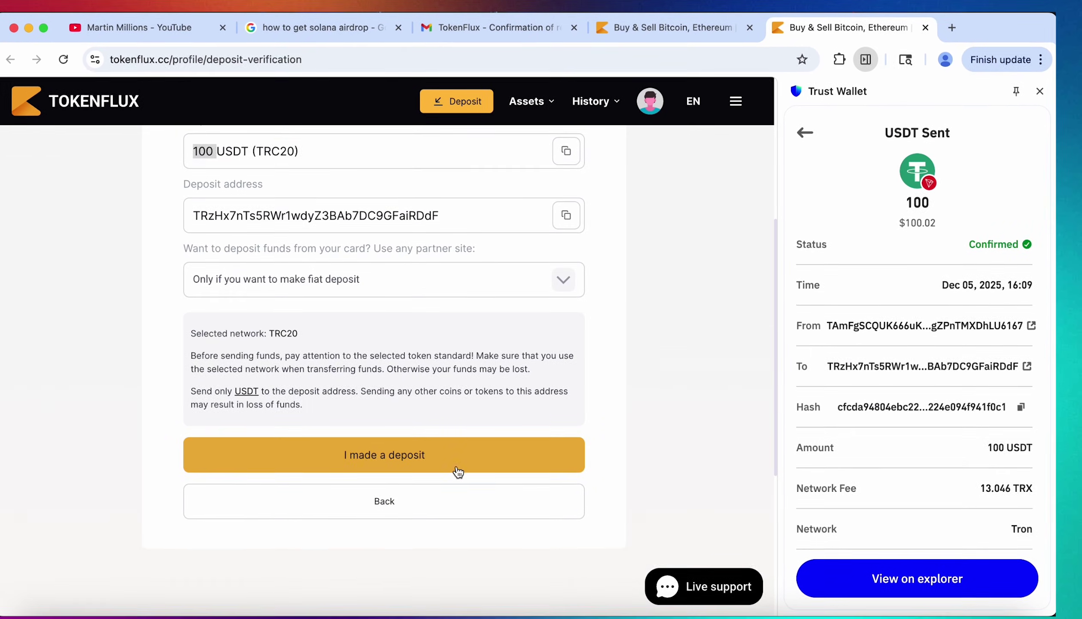
Report the USDT deposit as made, close Trust Wallet, and reload the TokenFlux wallet overview.
{"action": "left_click", "coordinate": [458, 469]}
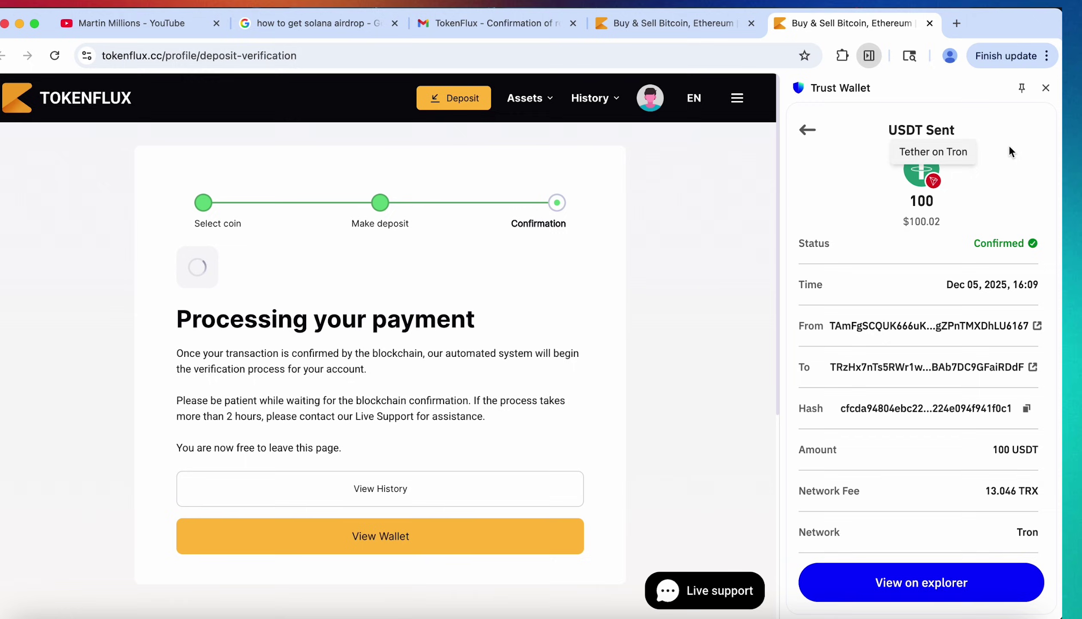
{"action": "left_click", "coordinate": [1046, 88]}
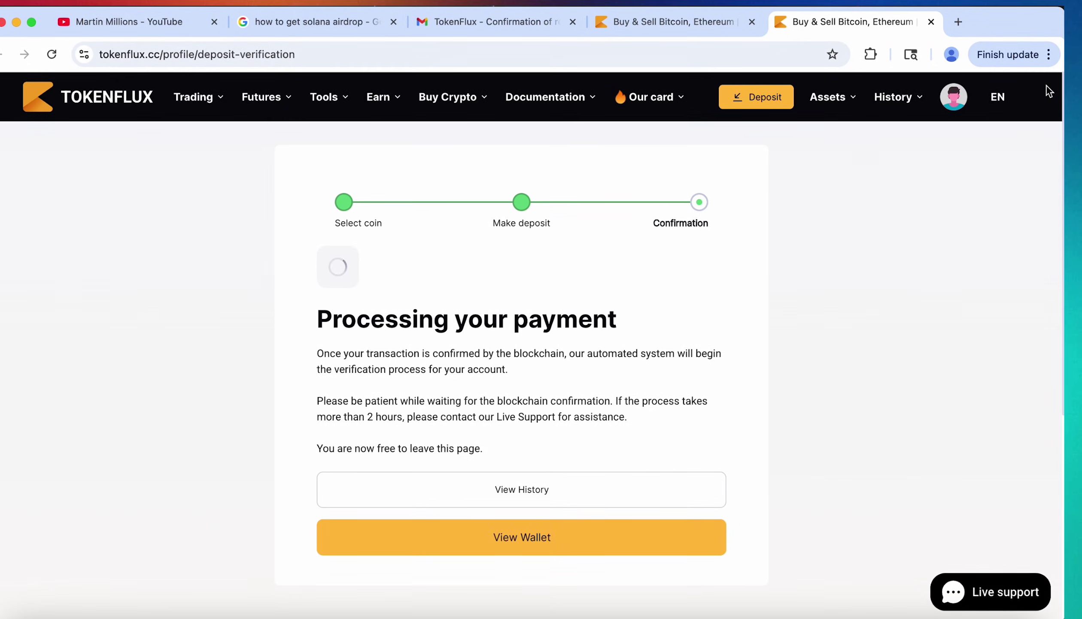
{"action": "left_click", "coordinate": [623, 537]}
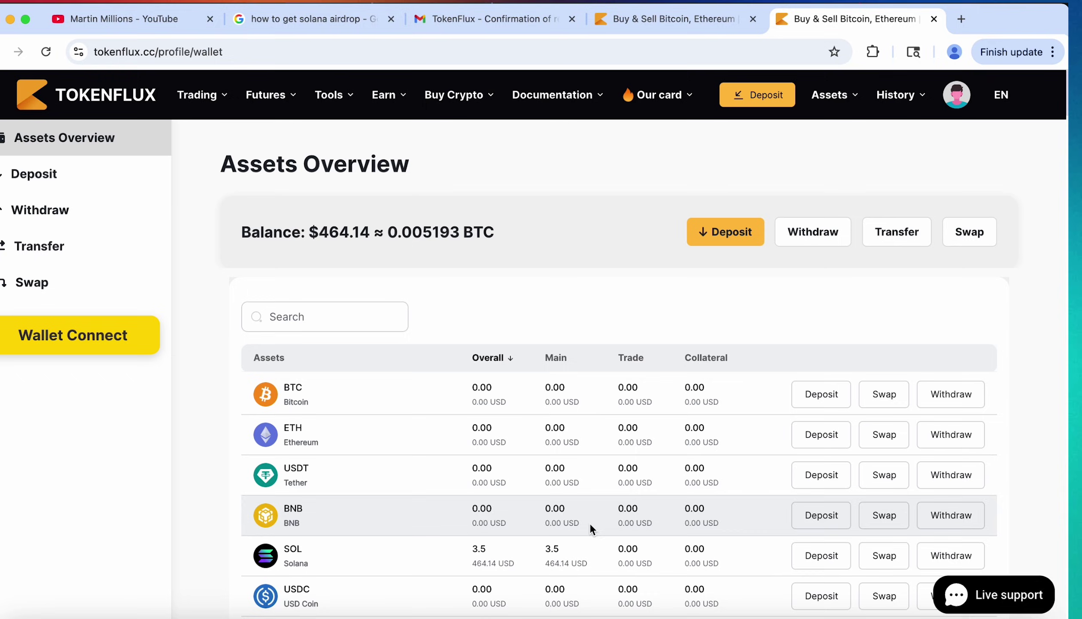
{"action": "left_click", "coordinate": [45, 52]}
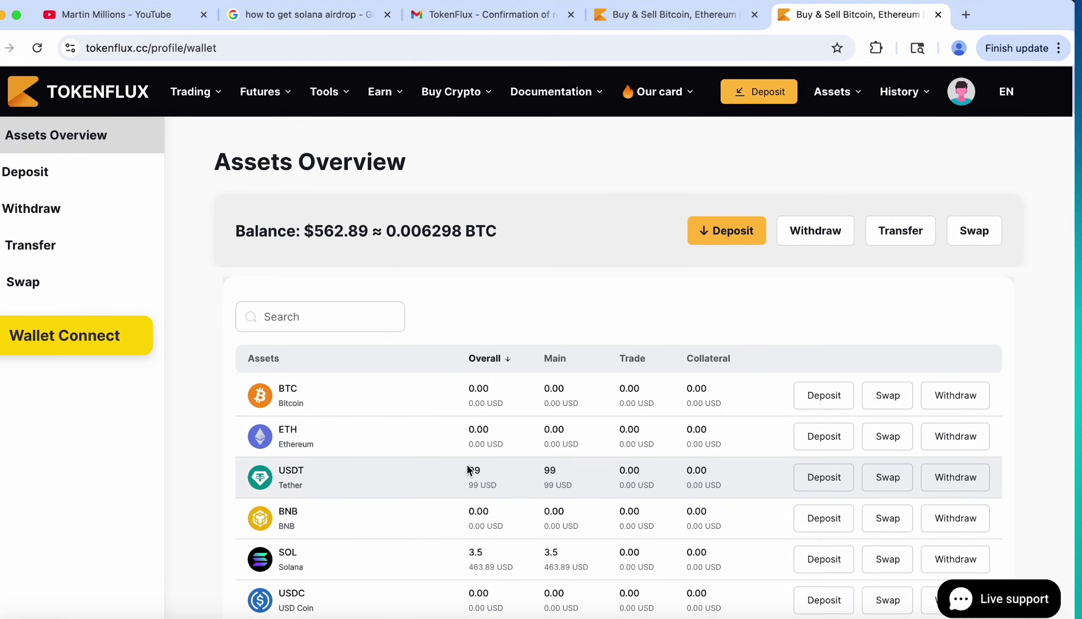
Check that the Assets Overview shows 99 USDT credited beside 3.5 SOL.
{"action": "left_click_drag", "start_coordinate": [467, 463], "coordinate": [576, 484]}
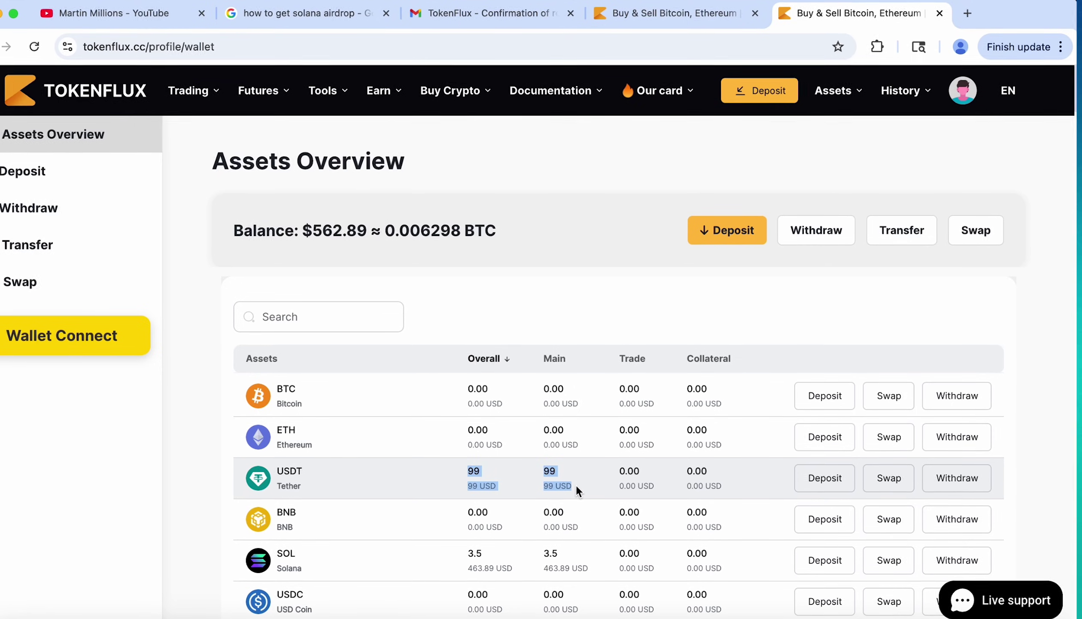
{"action": "mouse_move", "coordinate": [969, 93]}
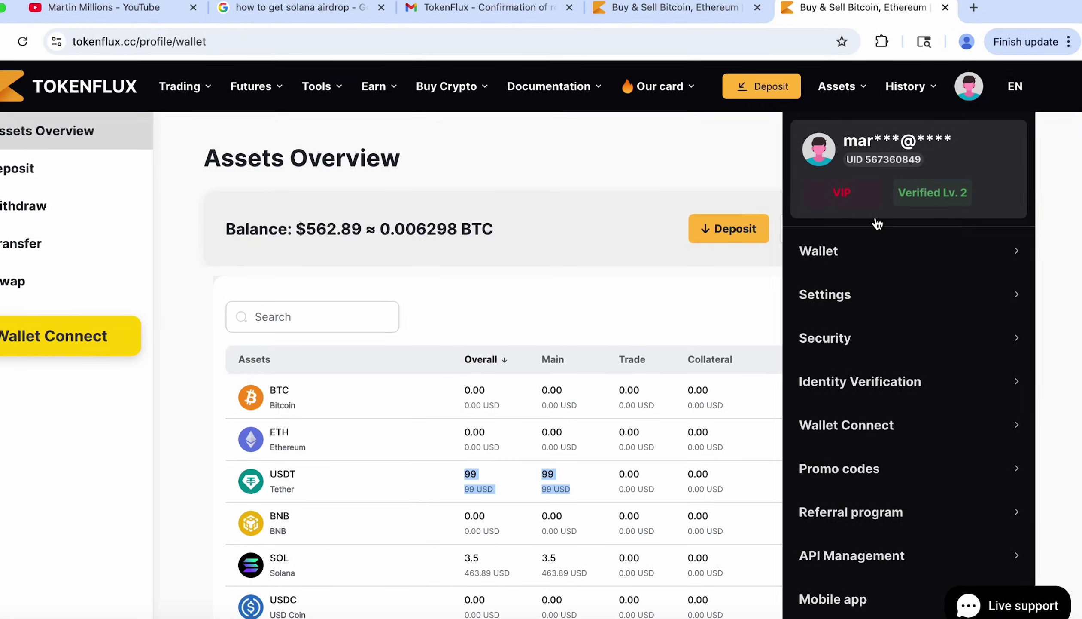
{"action": "left_click", "coordinate": [562, 290]}
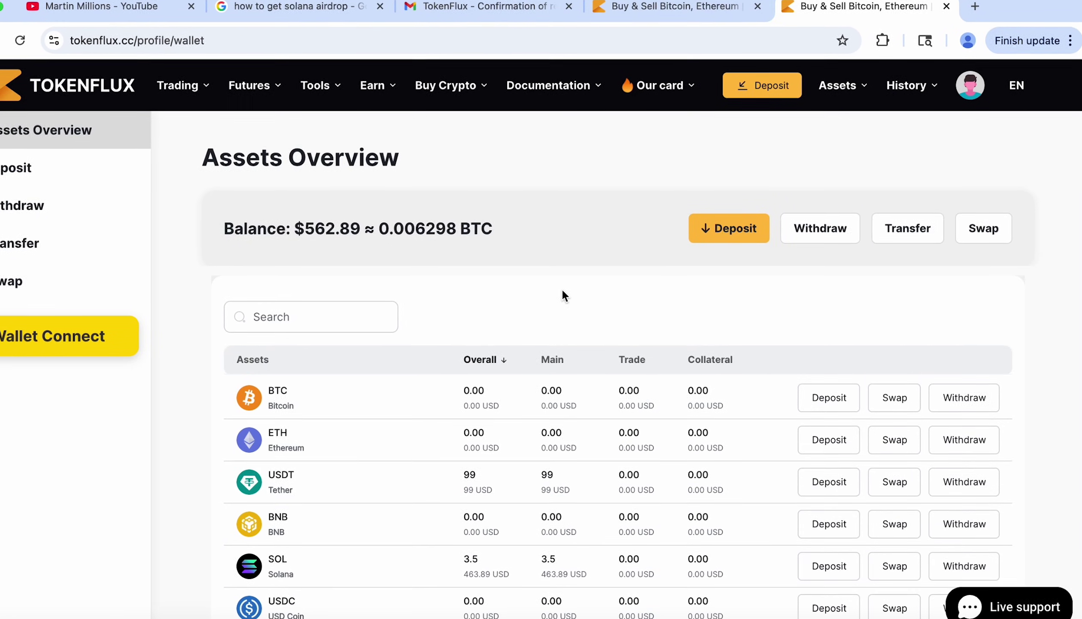
{"action": "scroll", "coordinate": [681, 589], "scroll_direction": "down", "scroll_amount": 5}
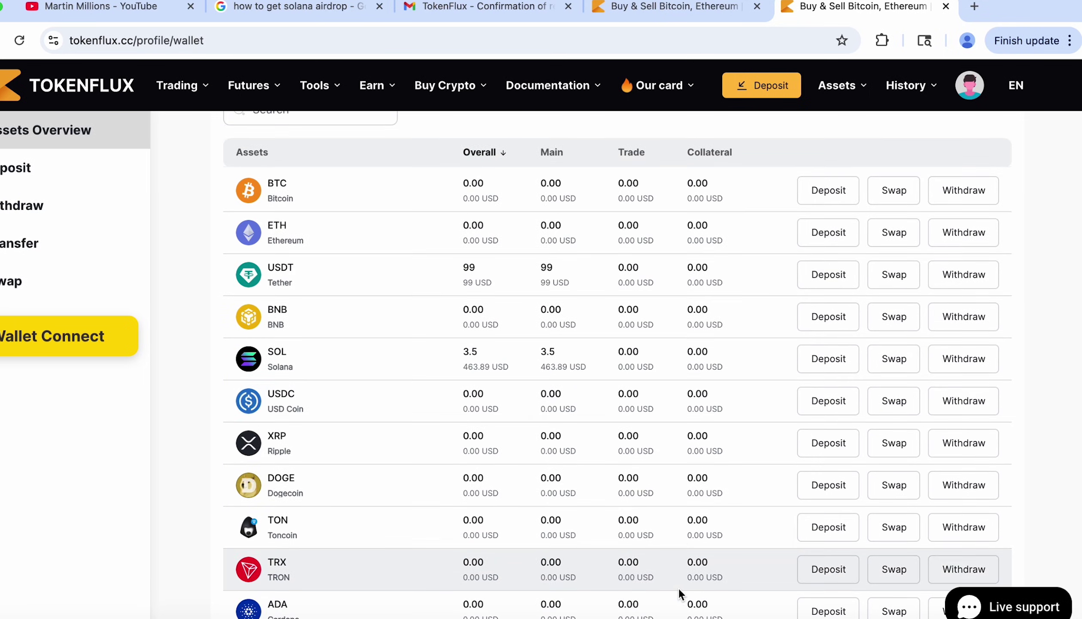
Start a SOL withdrawal and bring up Trust Wallet's Receive SOL address.
{"action": "left_click", "coordinate": [961, 363]}
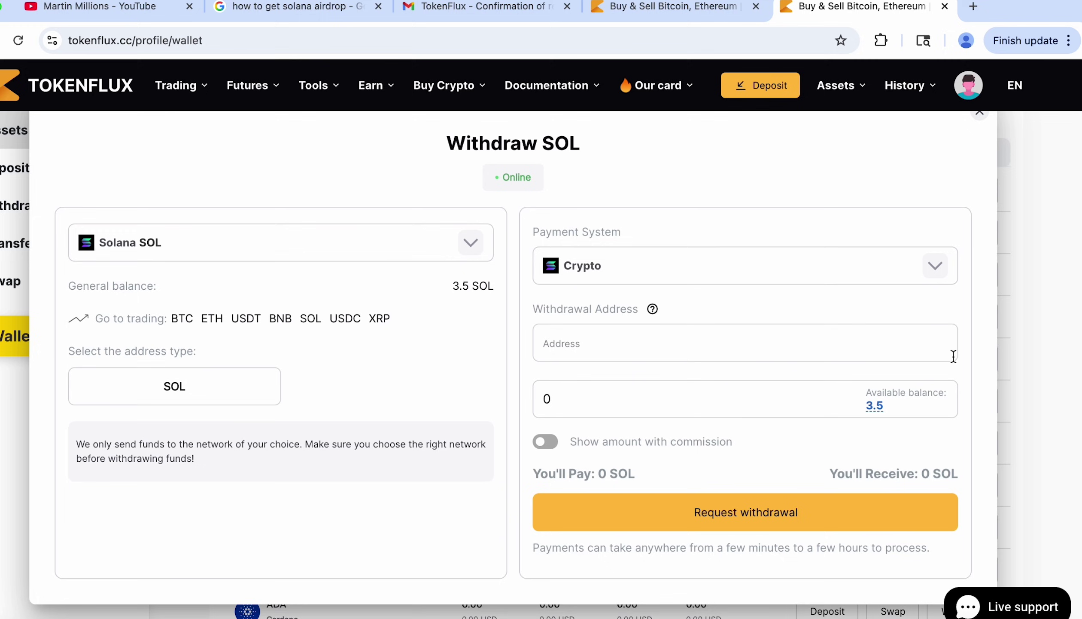
{"action": "left_click", "coordinate": [881, 41]}
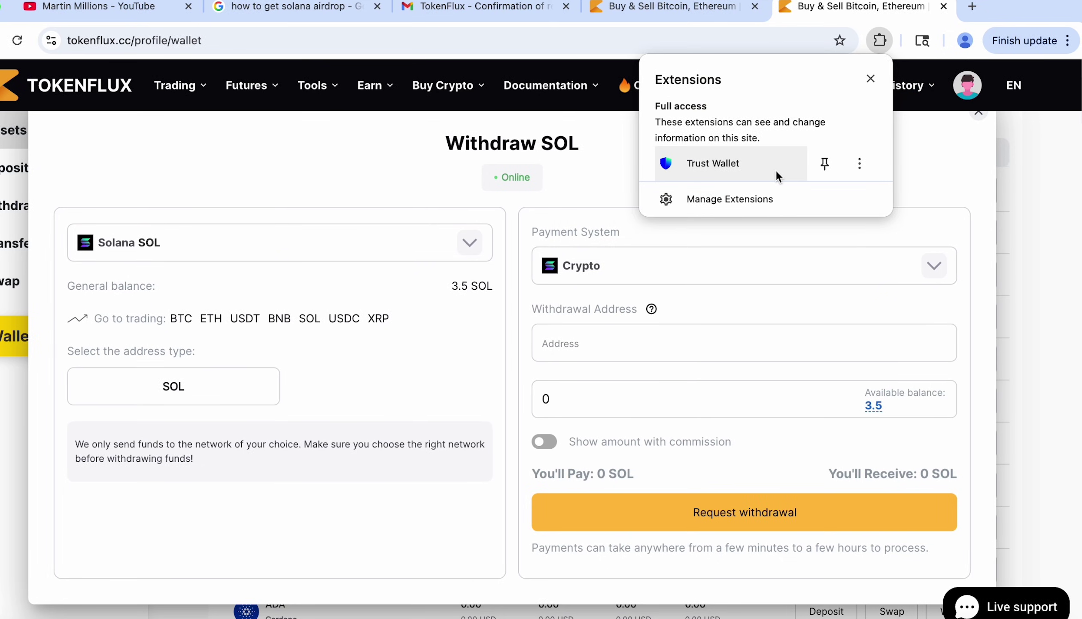
{"action": "left_click", "coordinate": [755, 169]}
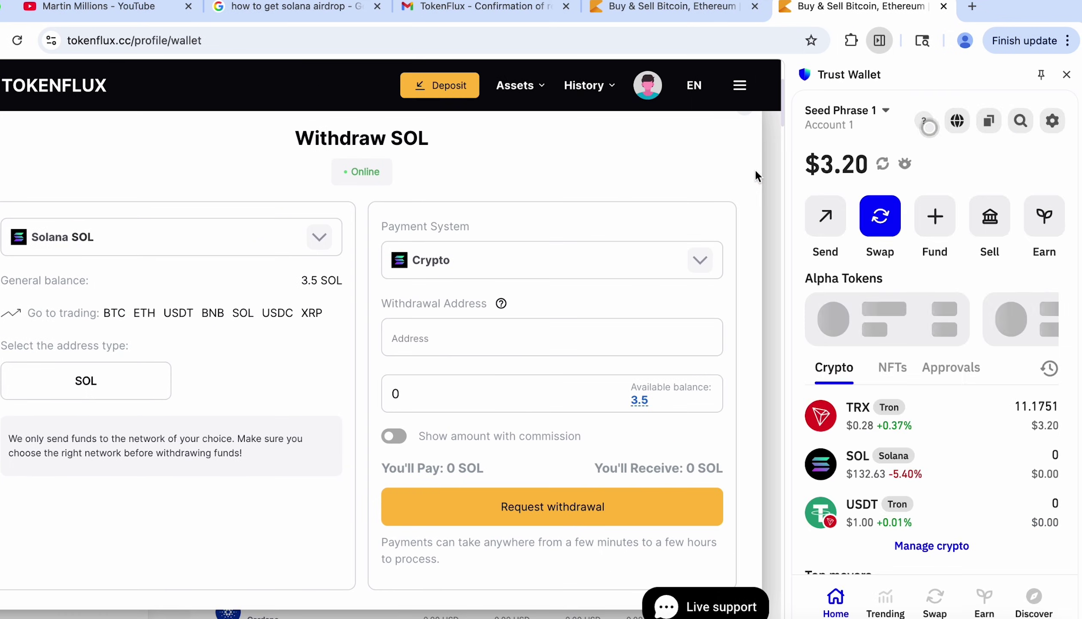
{"action": "left_click", "coordinate": [977, 473]}
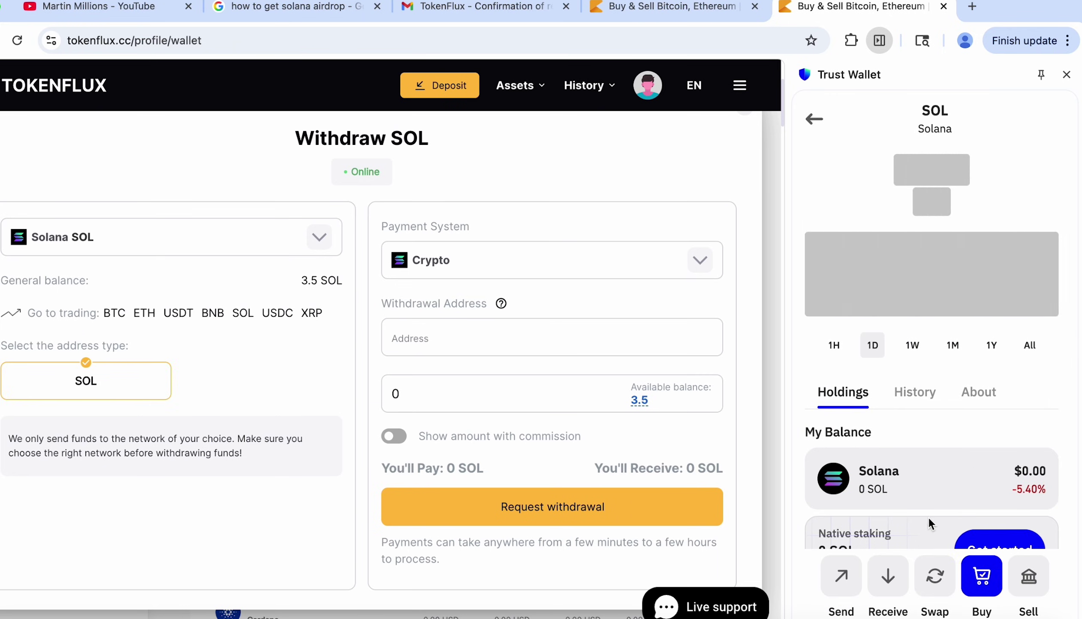
{"action": "left_click", "coordinate": [888, 577]}
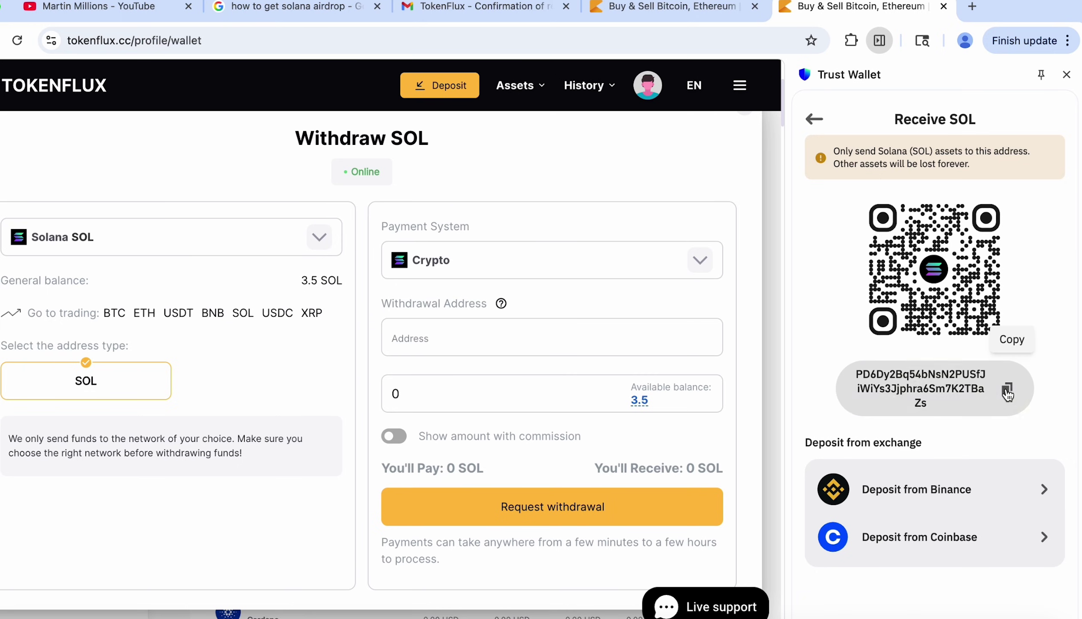
Paste the Trust Wallet SOL address, set the amount to 3.5 SOL, and request the withdrawal.
{"action": "right_click", "coordinate": [404, 337]}
{"action": "left_click", "coordinate": [444, 474]}
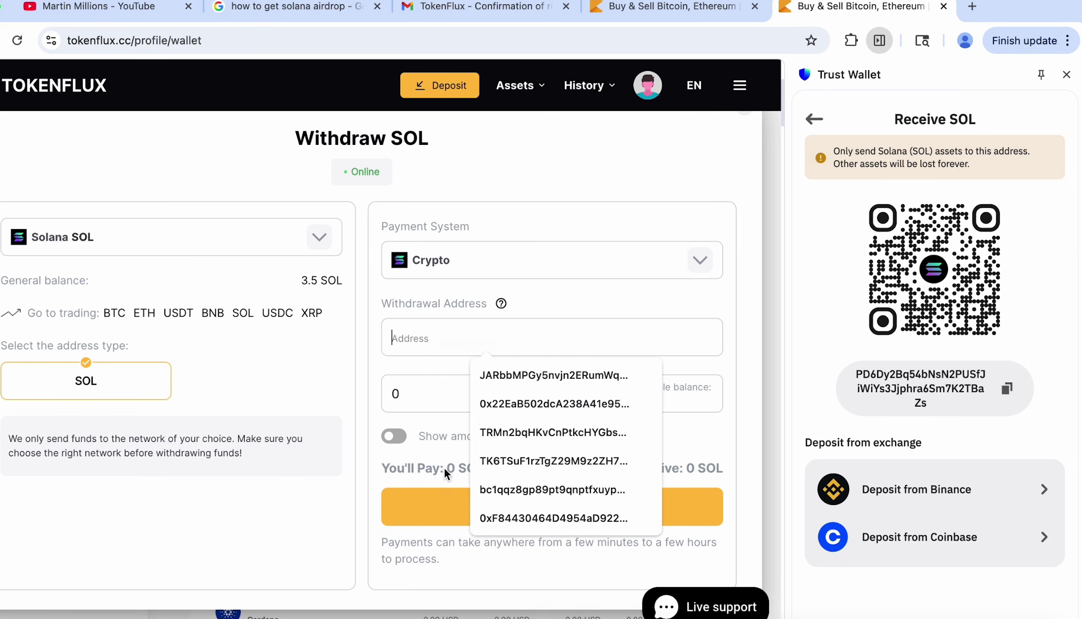
{"action": "left_click", "coordinate": [637, 404]}
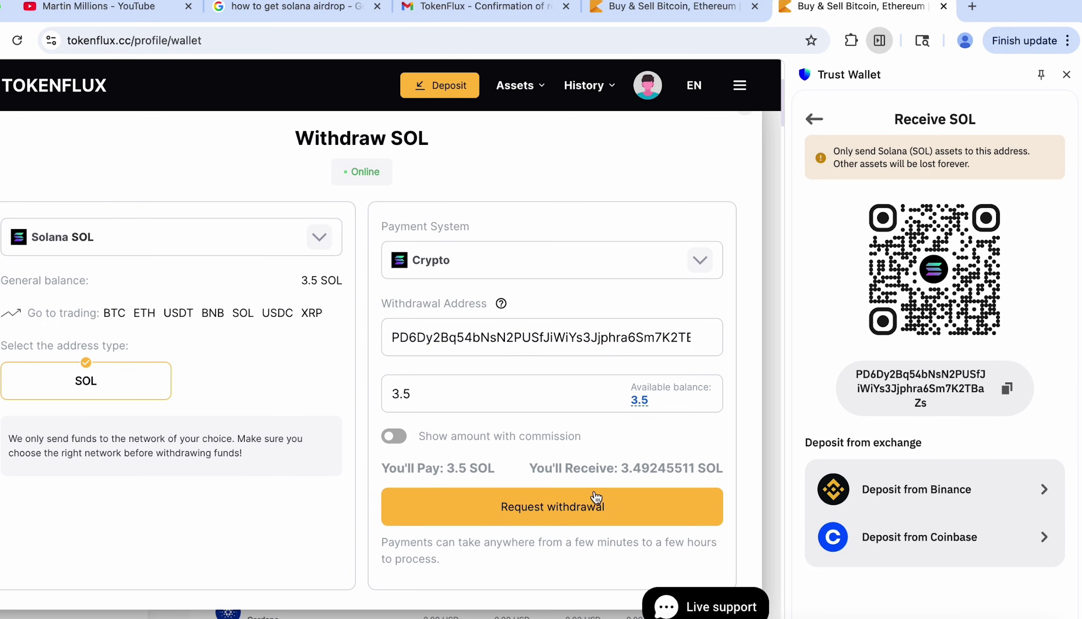
{"action": "left_click", "coordinate": [589, 516]}
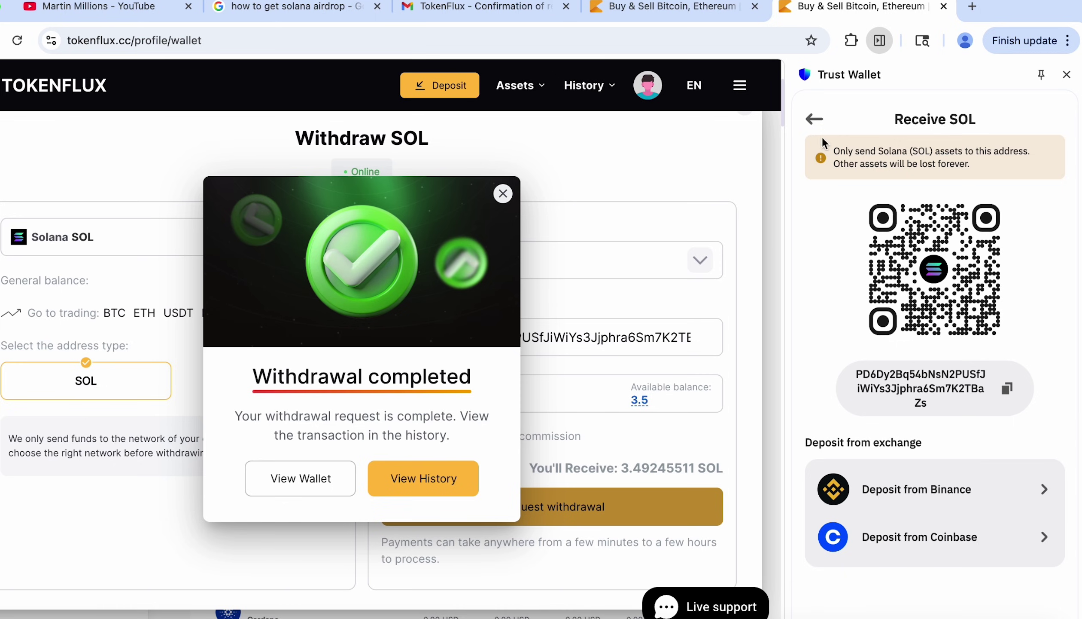
Return Trust Wallet home, confirm TokenFlux's SOL balance is 0, and check the wallet's SOL details.
{"action": "left_click", "coordinate": [813, 120]}
{"action": "left_click", "coordinate": [813, 122]}
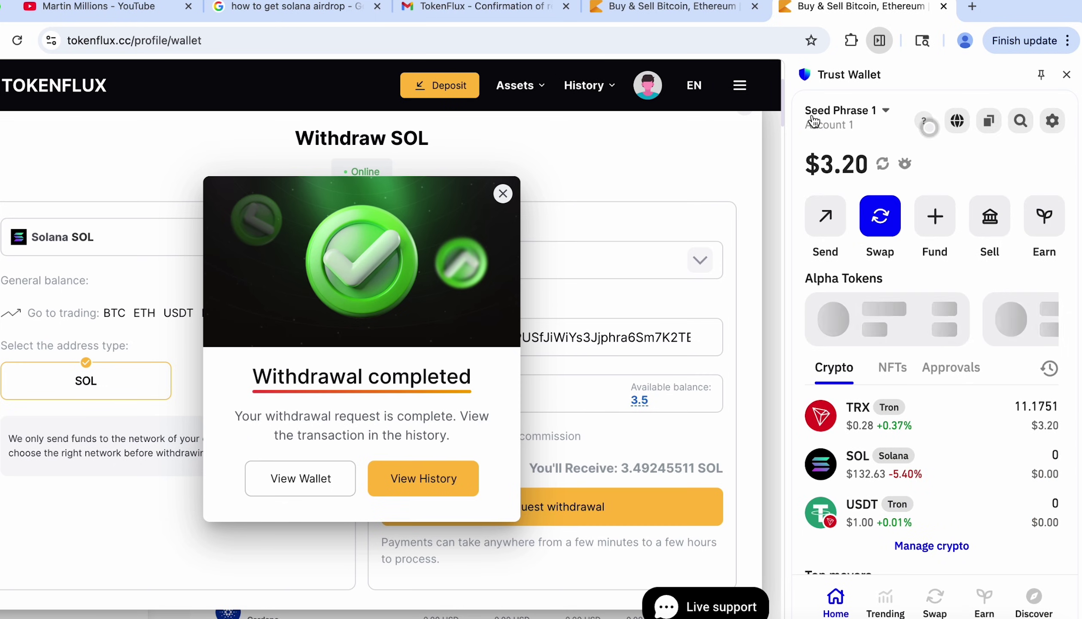
{"action": "left_click", "coordinate": [314, 483]}
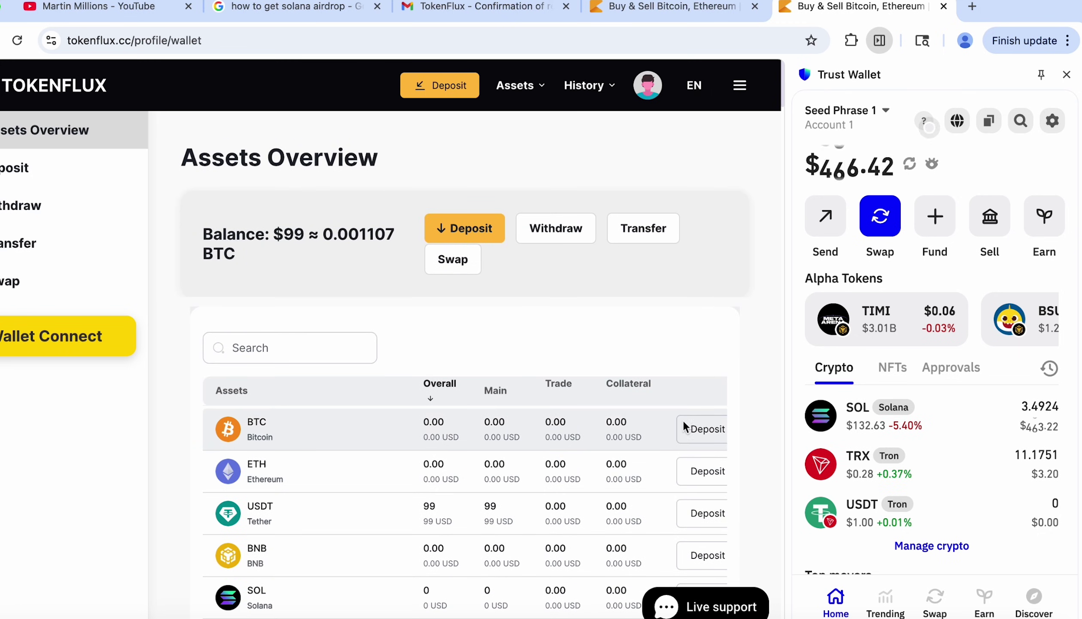
{"action": "left_click", "coordinate": [1014, 413]}
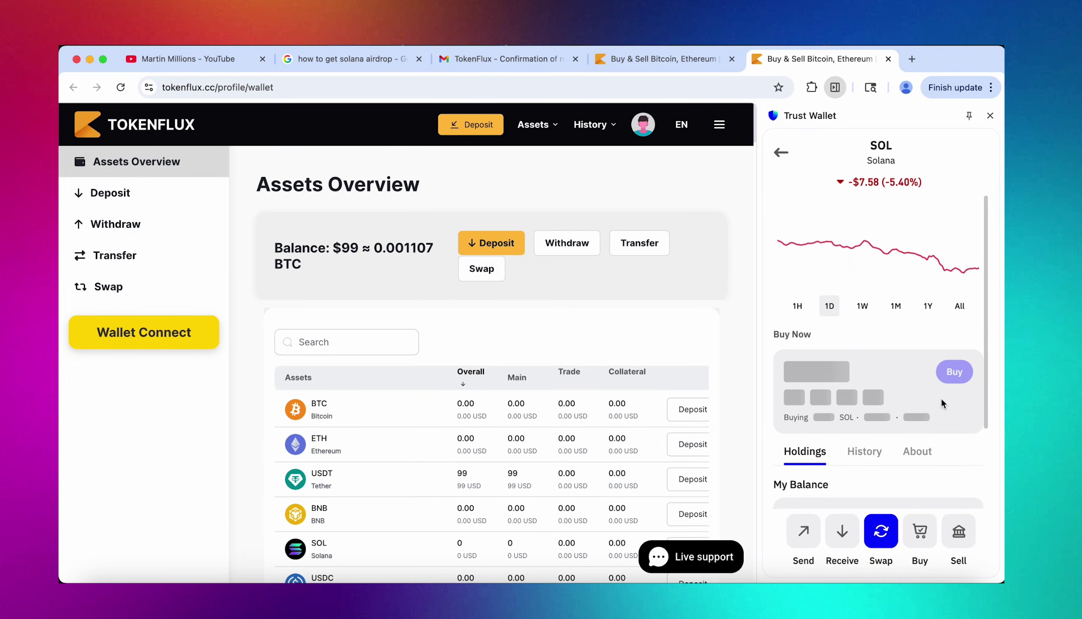
{"action": "scroll", "coordinate": [941, 396], "scroll_direction": "down", "scroll_amount": 5}
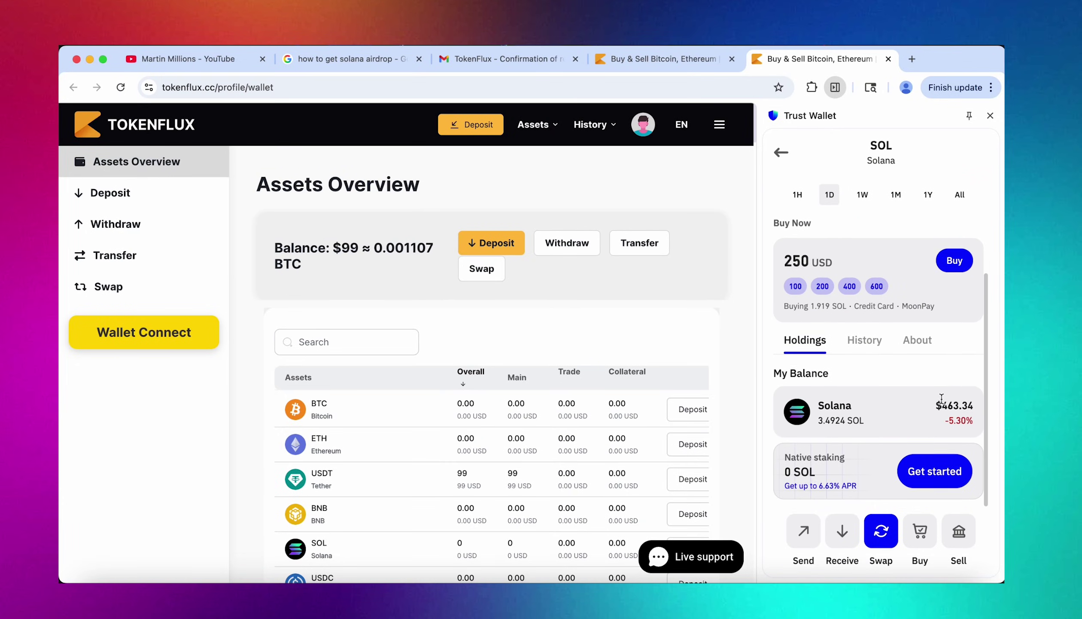
{"action": "scroll", "coordinate": [941, 397], "scroll_direction": "up", "scroll_amount": 3}
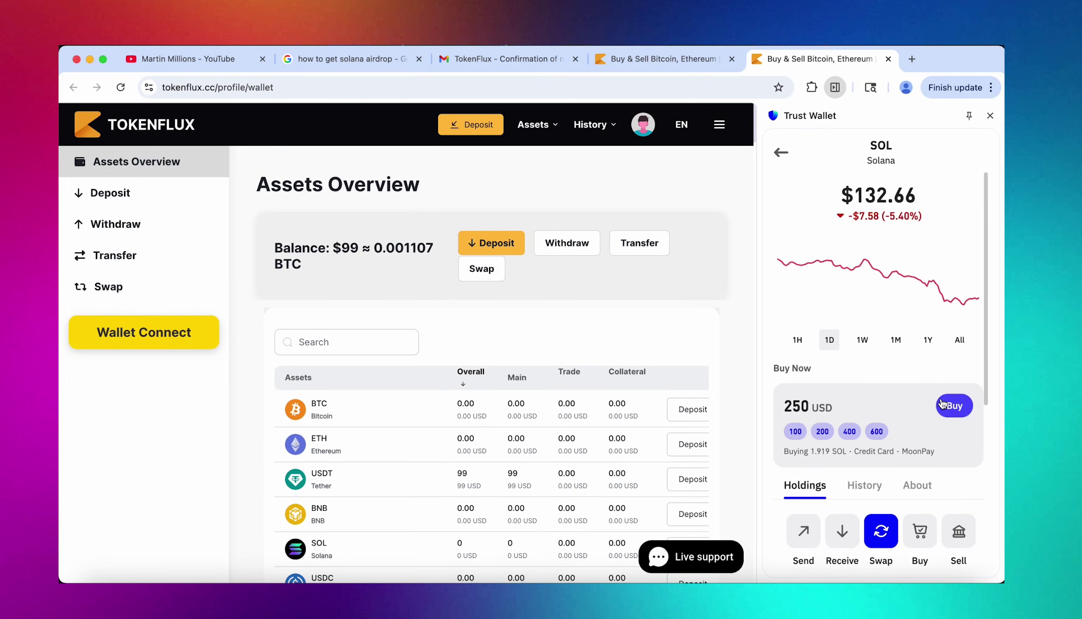
{"action": "left_click", "coordinate": [782, 154]}
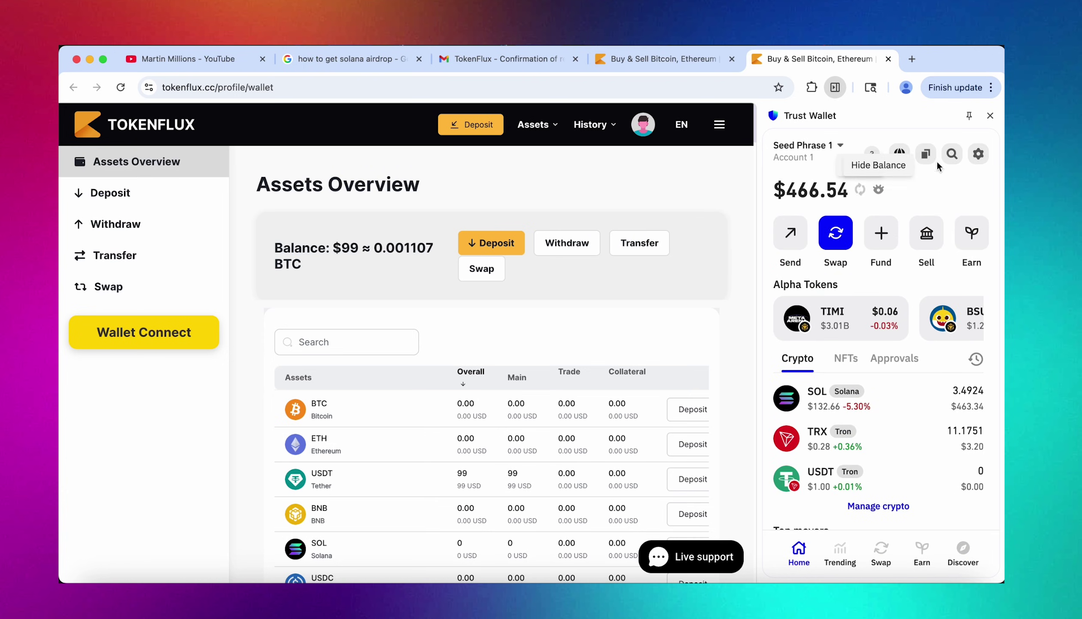
Reopen Trust Wallet and view the received 3.49245511 SOL transfer in SOL history, showing Confirmed.
{"action": "left_click", "coordinate": [991, 116]}
{"action": "left_click", "coordinate": [835, 88]}
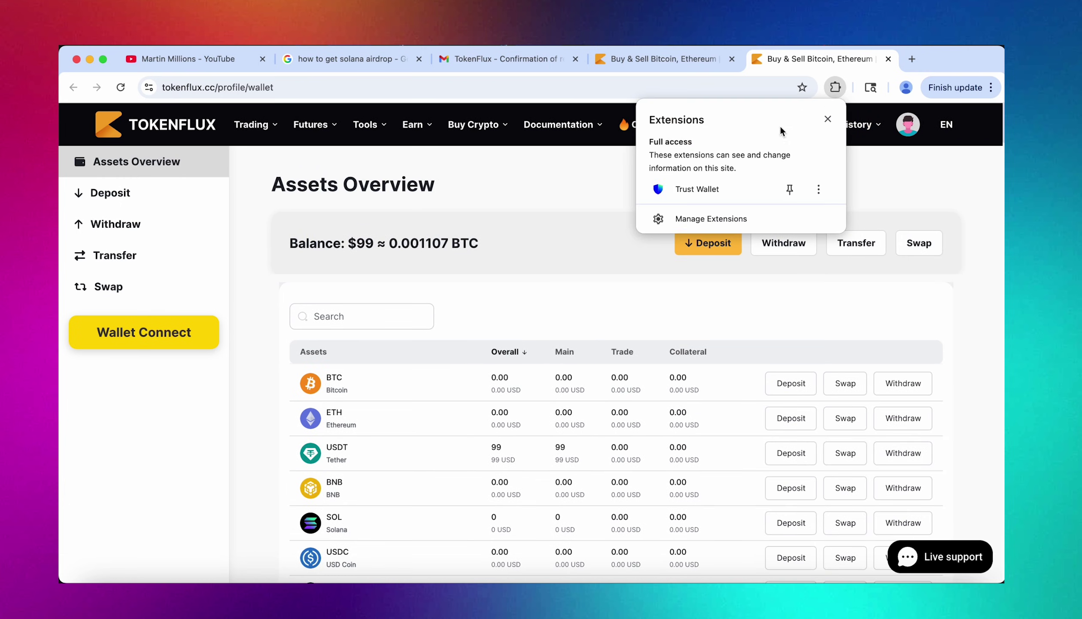
{"action": "left_click", "coordinate": [729, 185]}
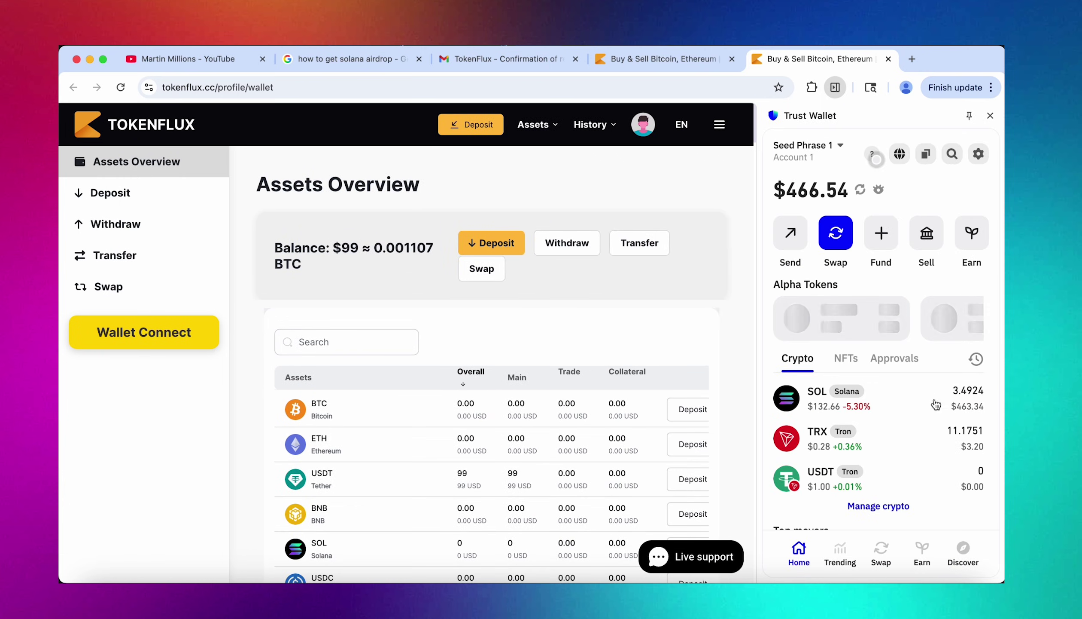
{"action": "left_click", "coordinate": [939, 414]}
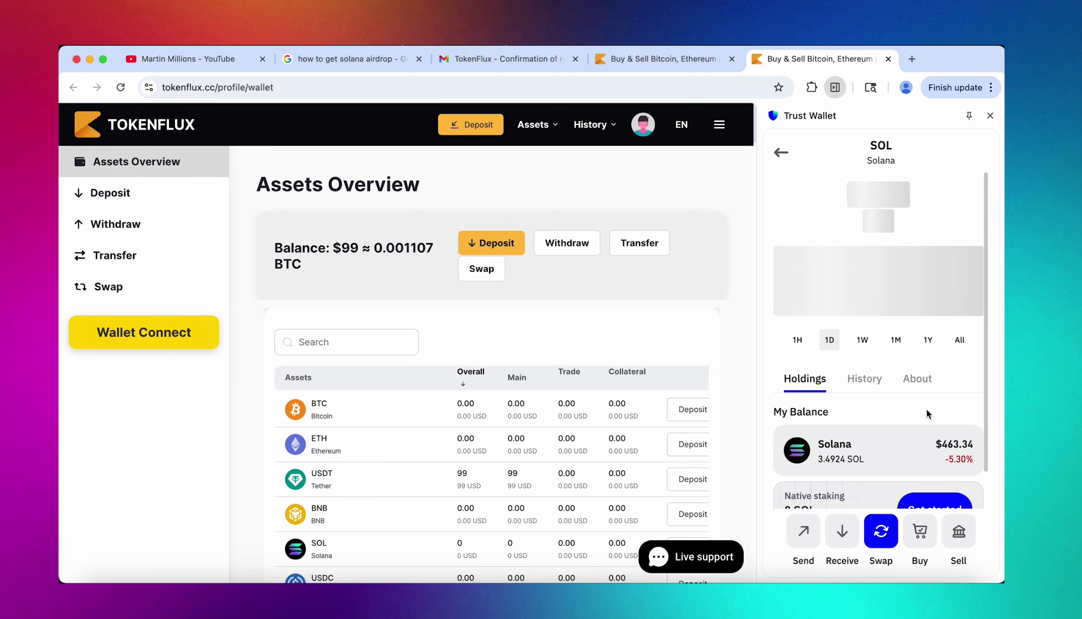
{"action": "left_click", "coordinate": [862, 380]}
{"action": "scroll", "coordinate": [862, 379], "scroll_direction": "down", "scroll_amount": 1}
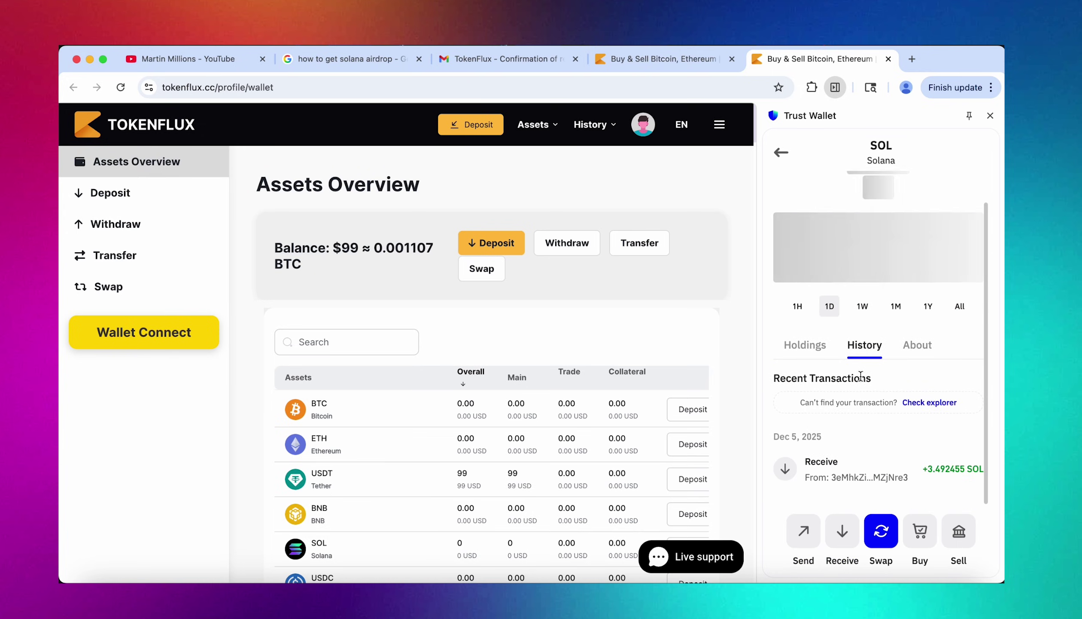
{"action": "left_click", "coordinate": [906, 461]}
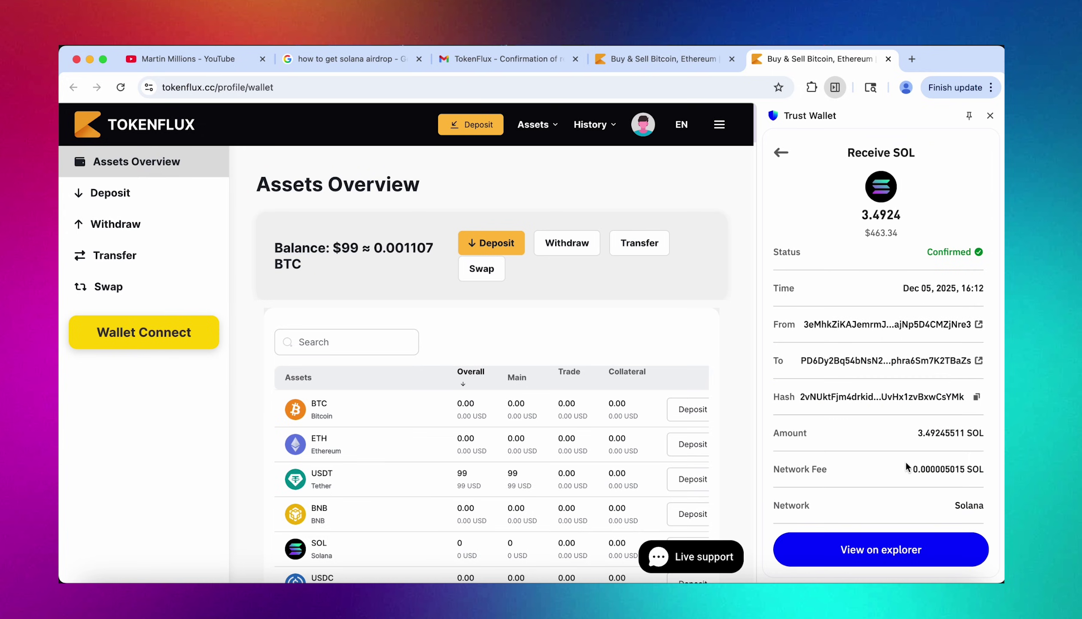